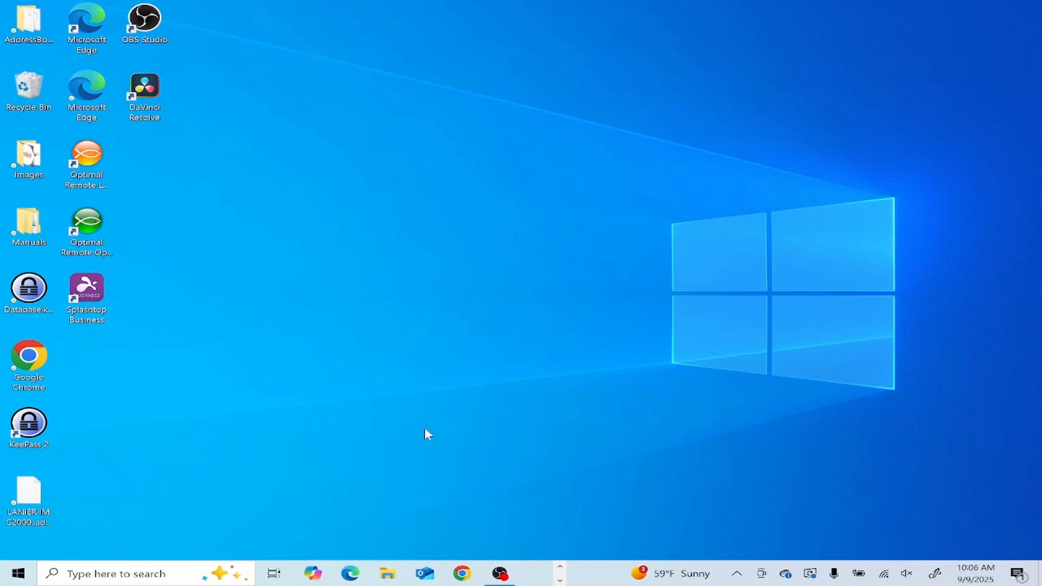
- Open Local Disk (C:) from This PC in File Explorer
click(387, 573)
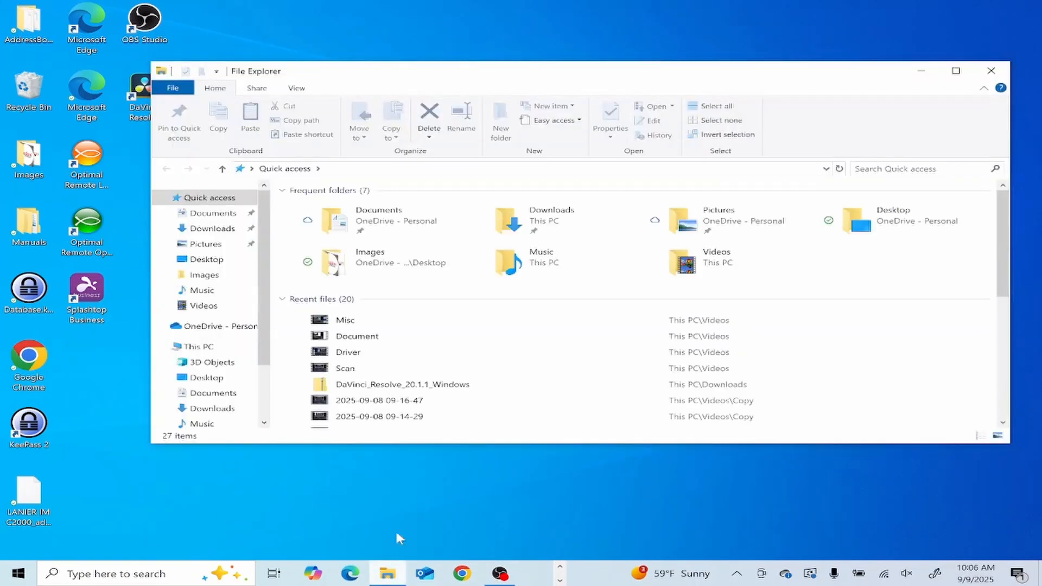
click(216, 346)
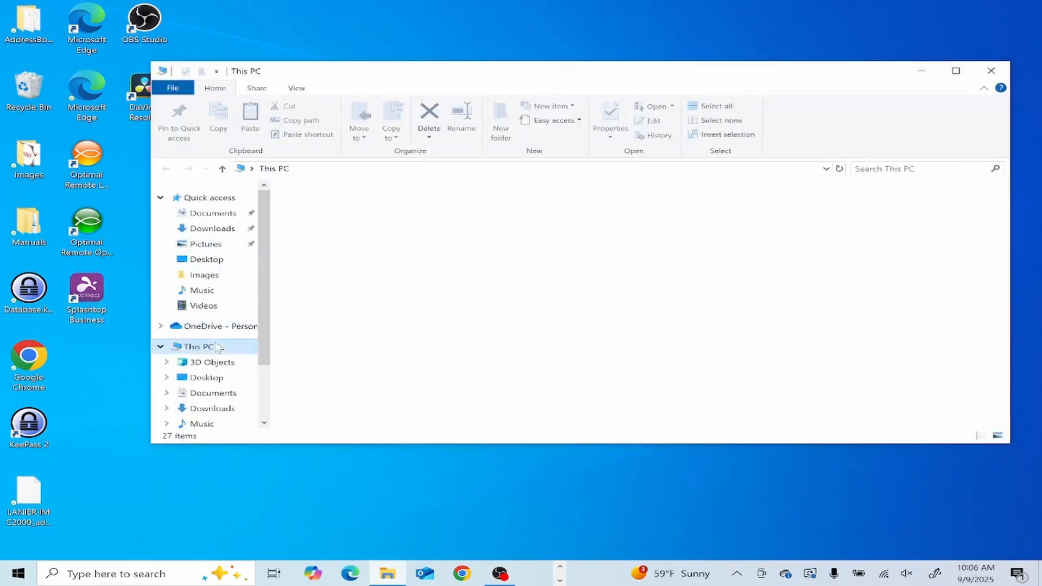
double_click(488, 352)
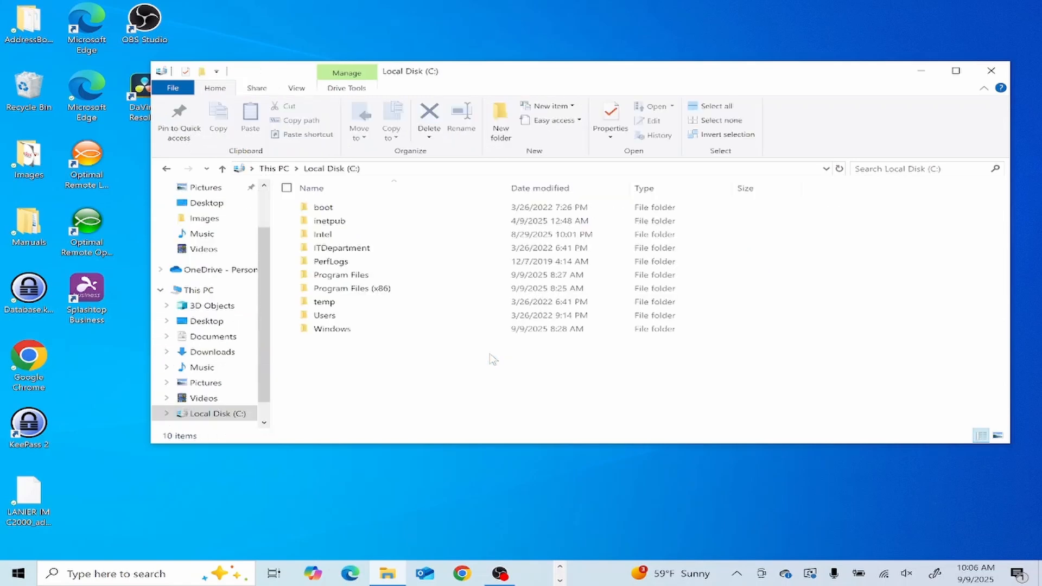
- Create a new folder named Scans at the root of C:
right_click(371, 371)
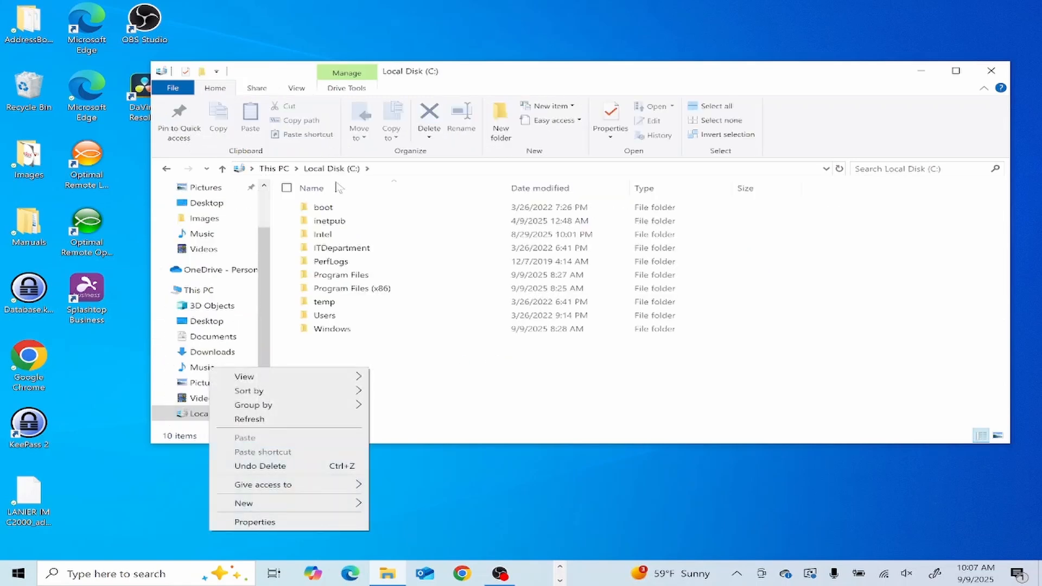
mouse_move(334, 502)
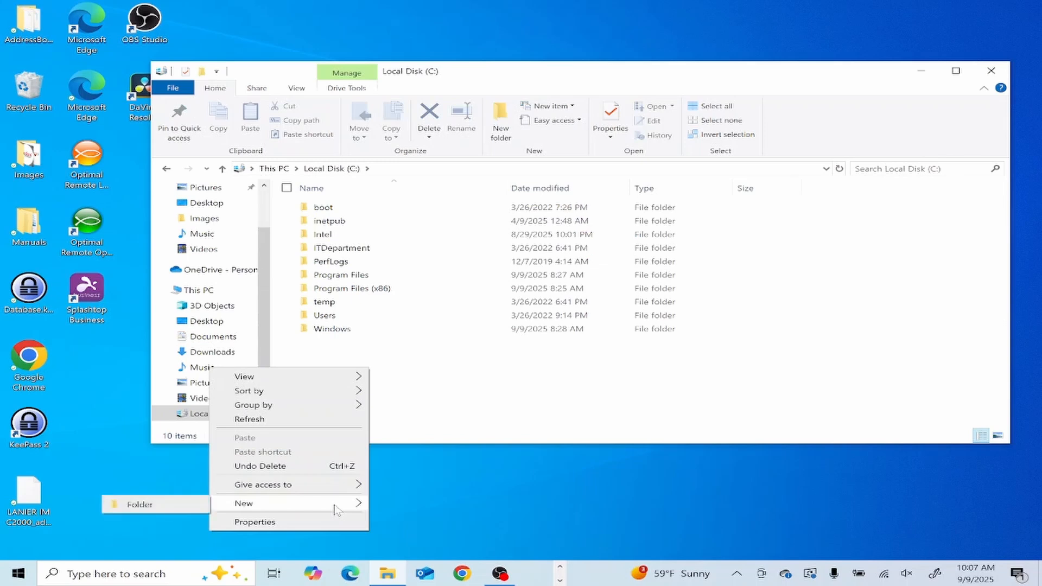
click(178, 509)
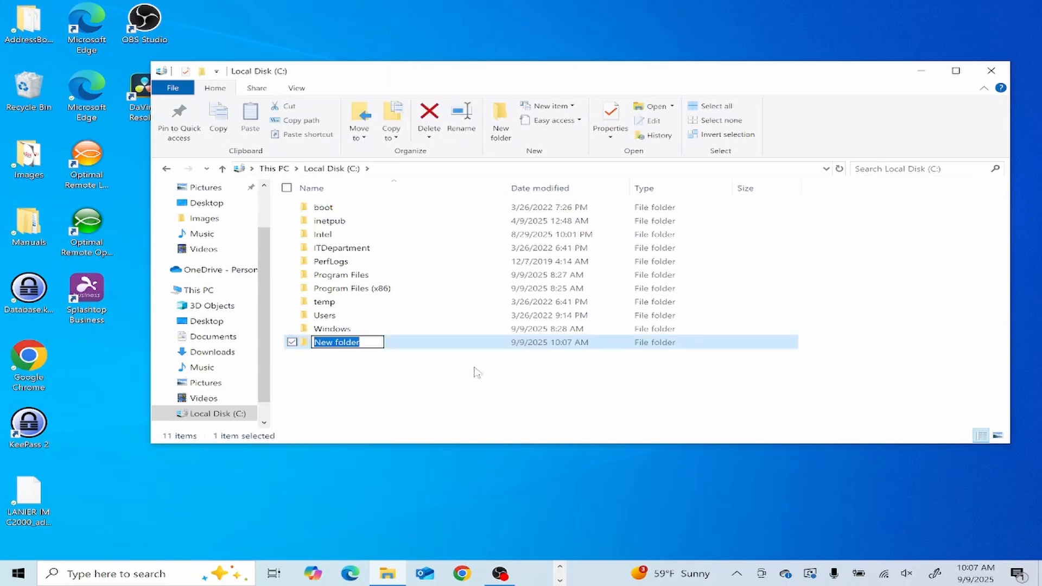
text(Scans)
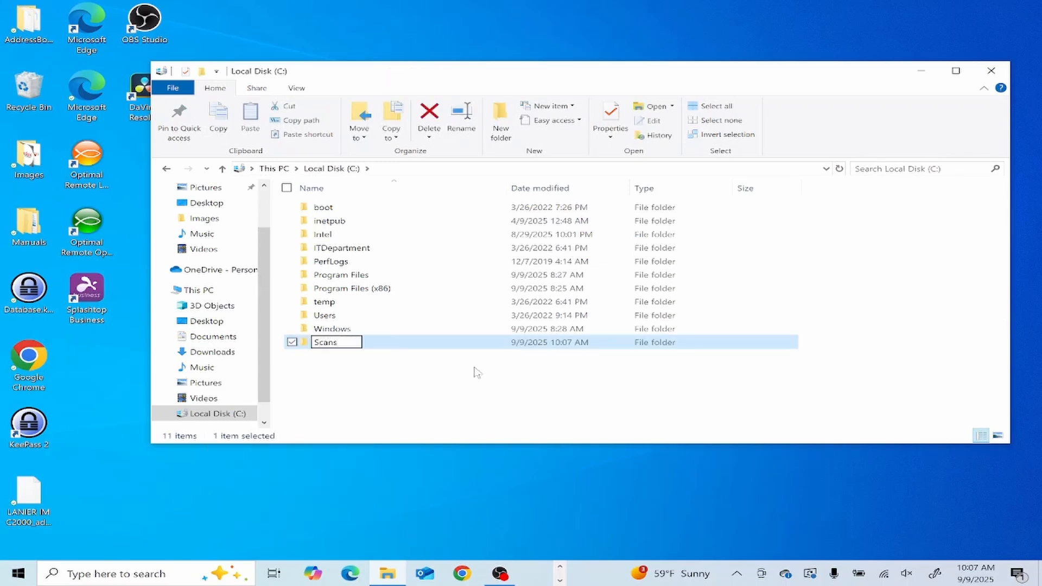
click(477, 372)
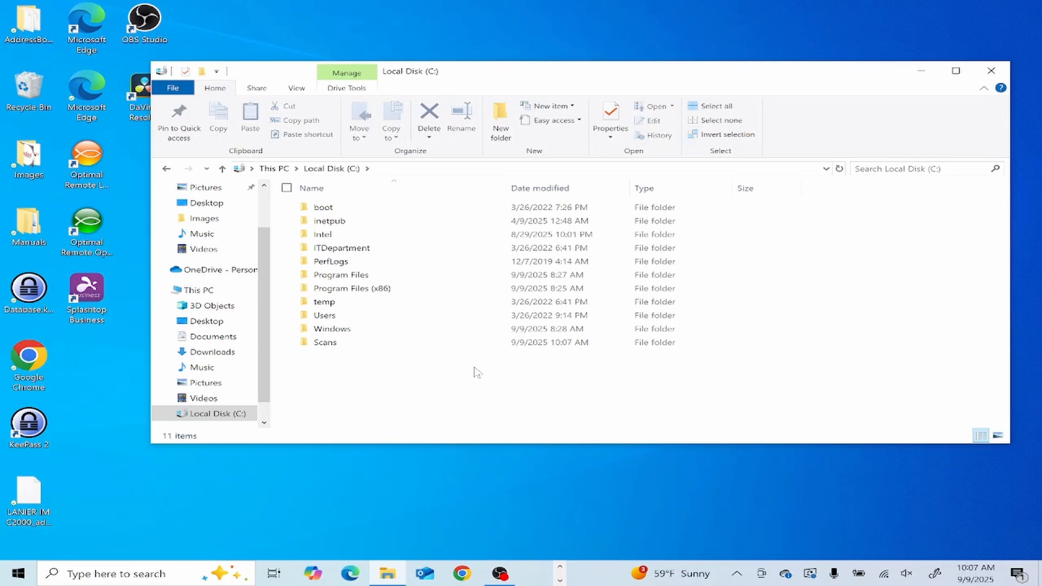
- Pin Scans to Quick access, send a Scans shortcut to the desktop, and move the window aside
right_click(383, 343)
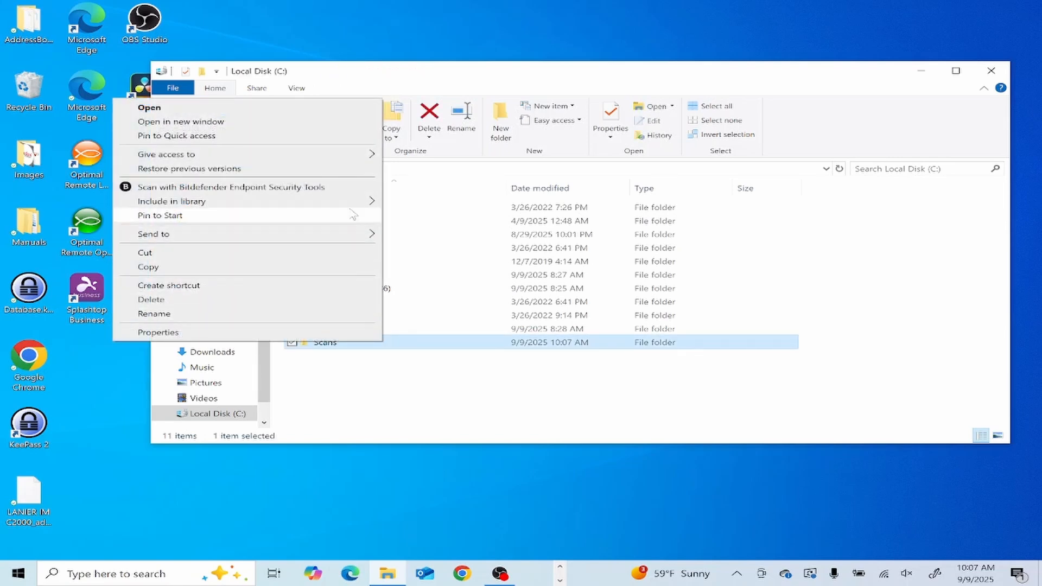
click(294, 135)
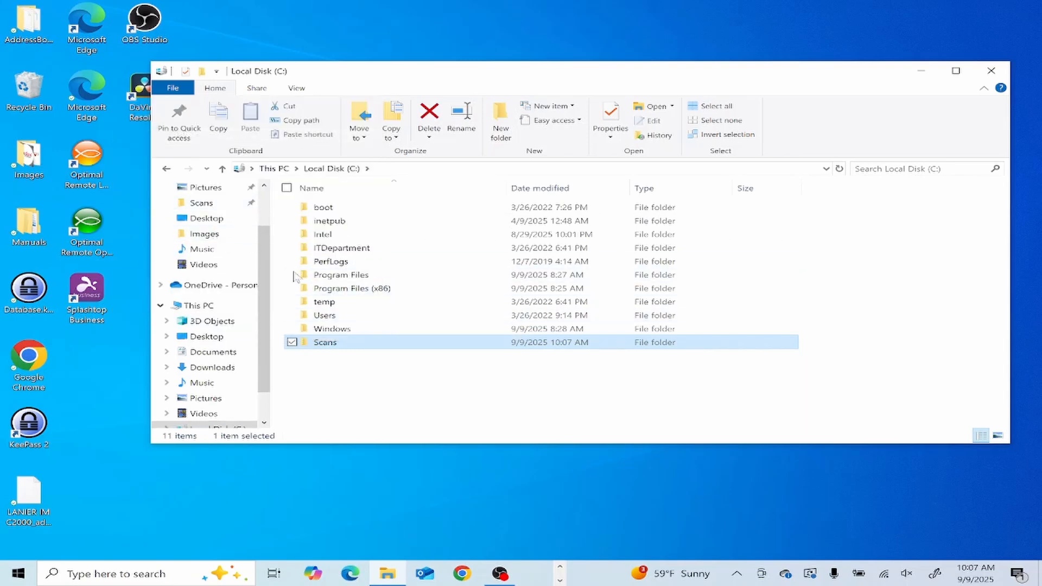
right_click(378, 350)
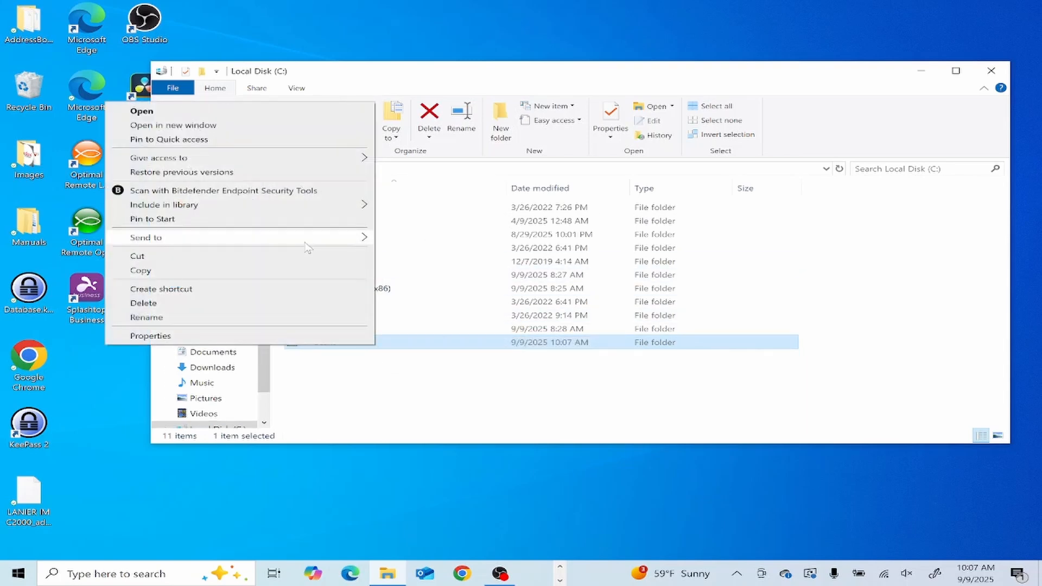
mouse_move(309, 242)
click(472, 267)
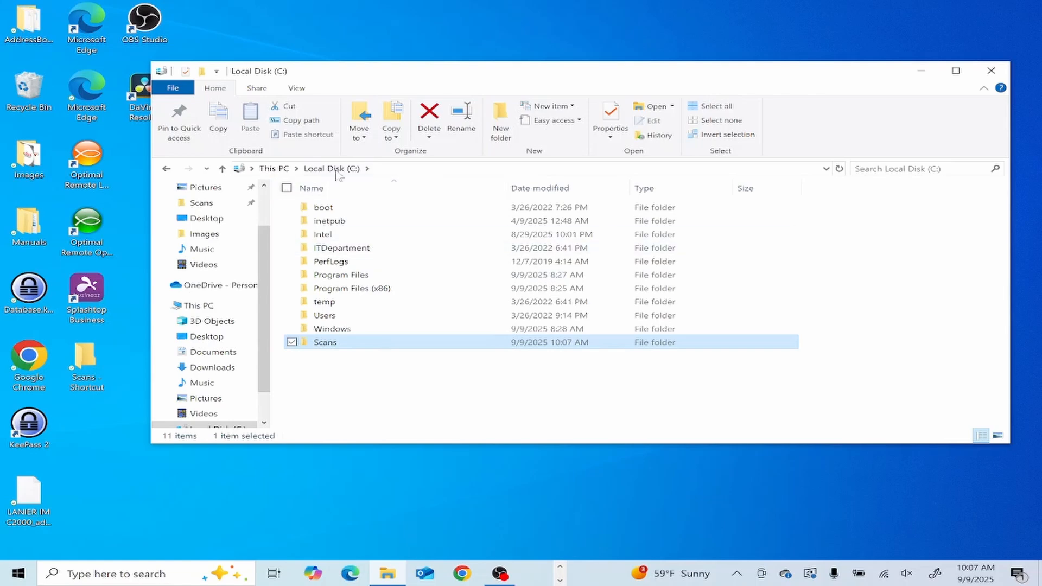
mouse_move(382, 77)
mouse_down()
mouse_move(540, 86)
mouse_move(379, 51)
mouse_move(414, 100)
mouse_move(384, 80)
mouse_up()
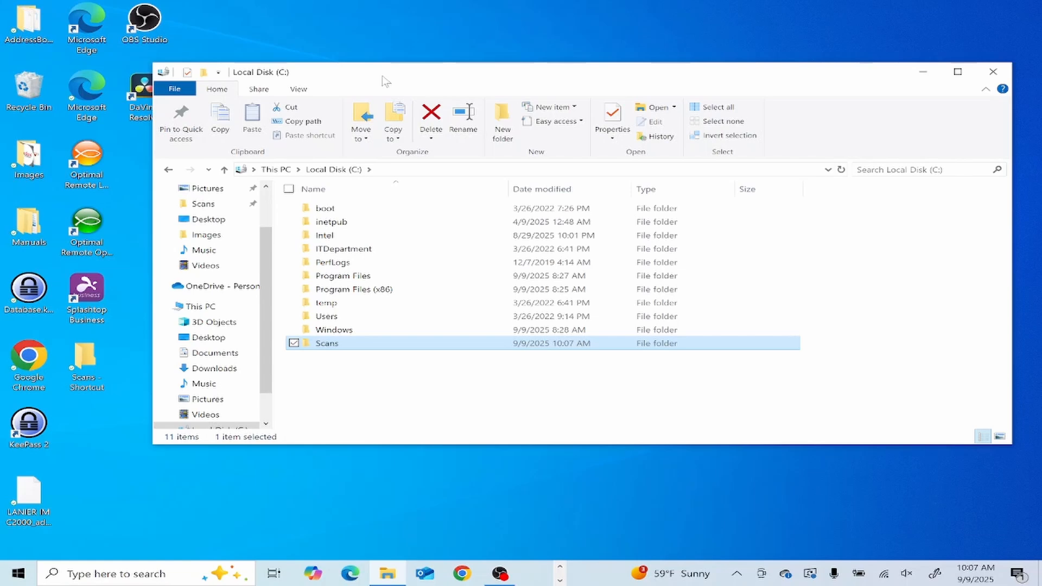
- Launch Control Panel from search and go to User Accounts > Manage another account
key(super)
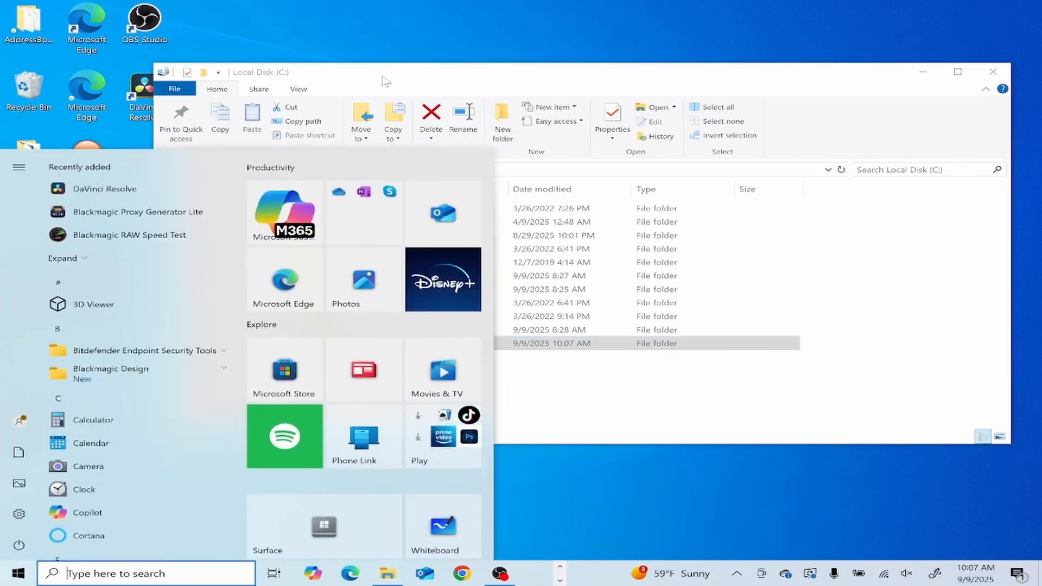
text(co)
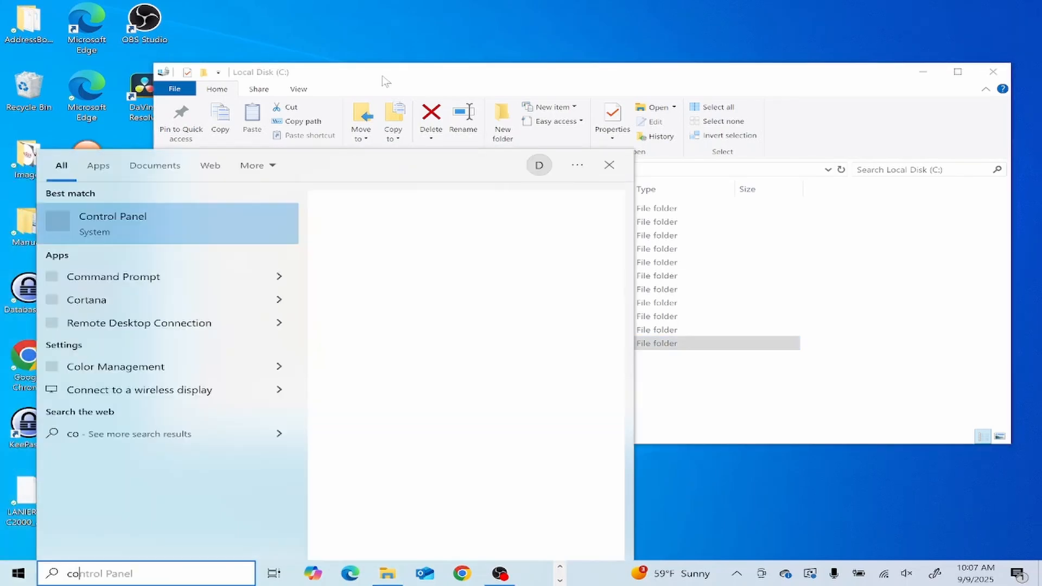
text(ntrol p)
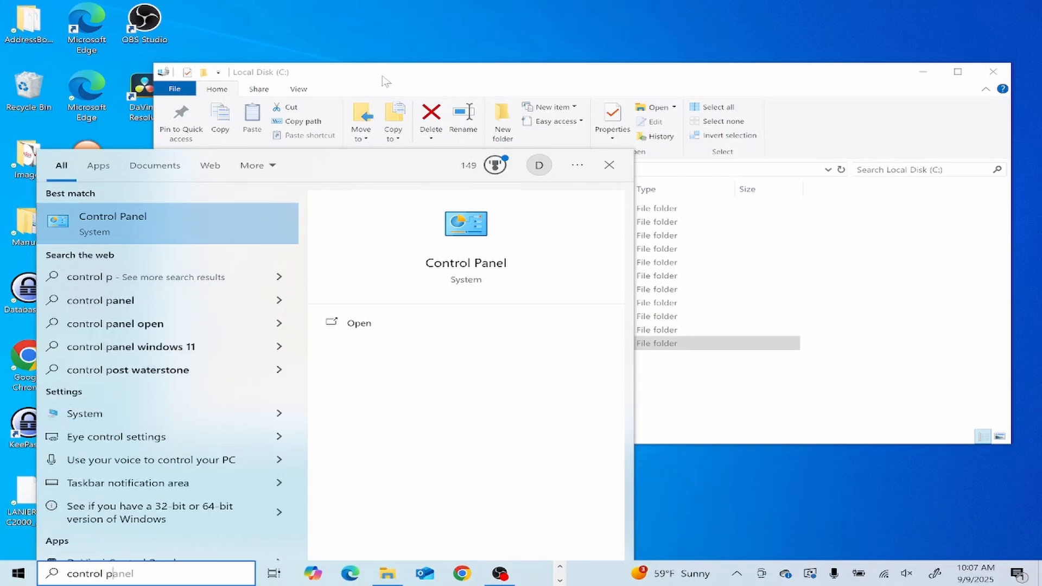
text(anel)
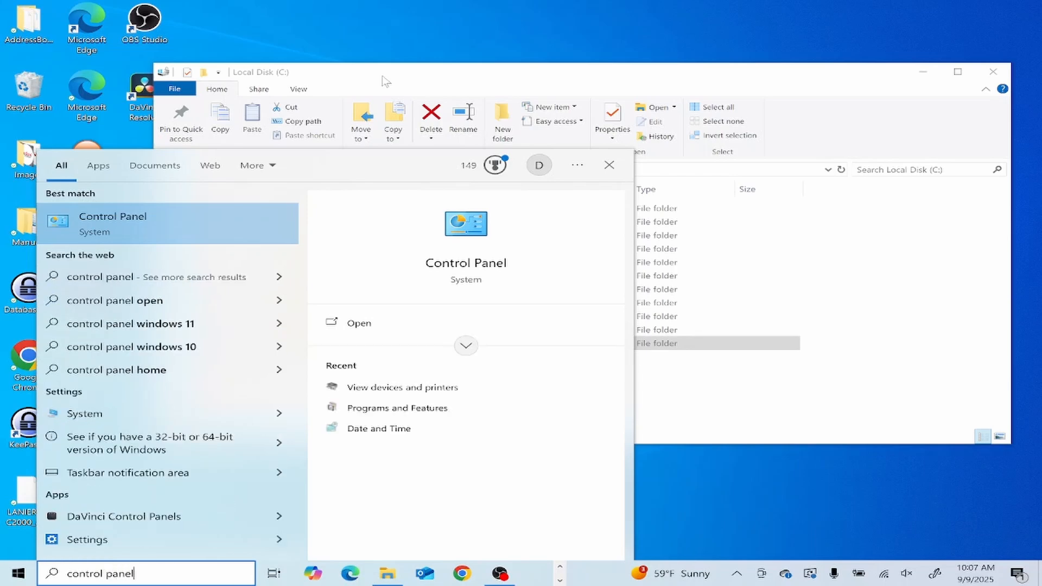
key(Return)
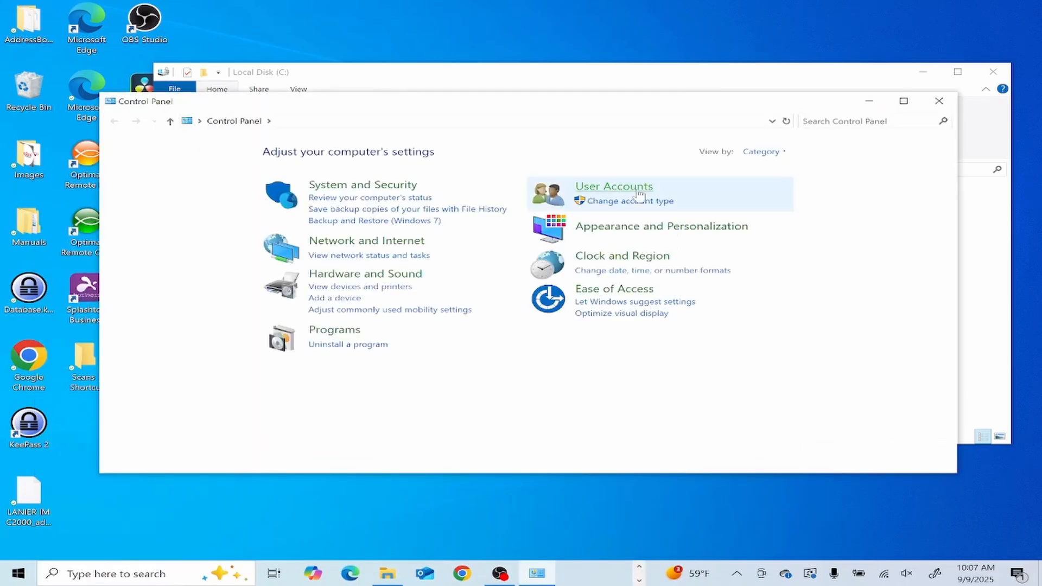
click(641, 191)
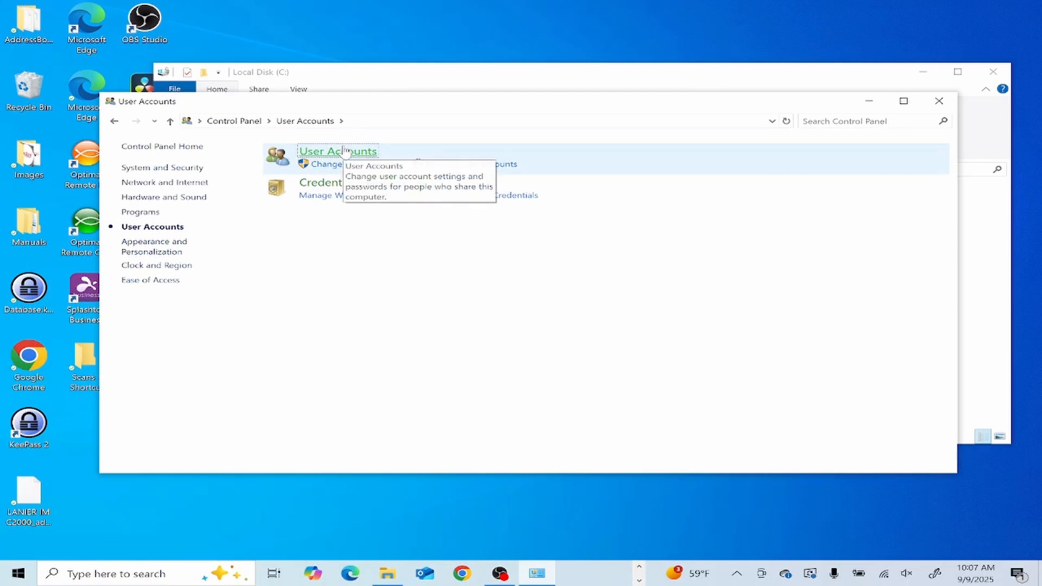
click(345, 152)
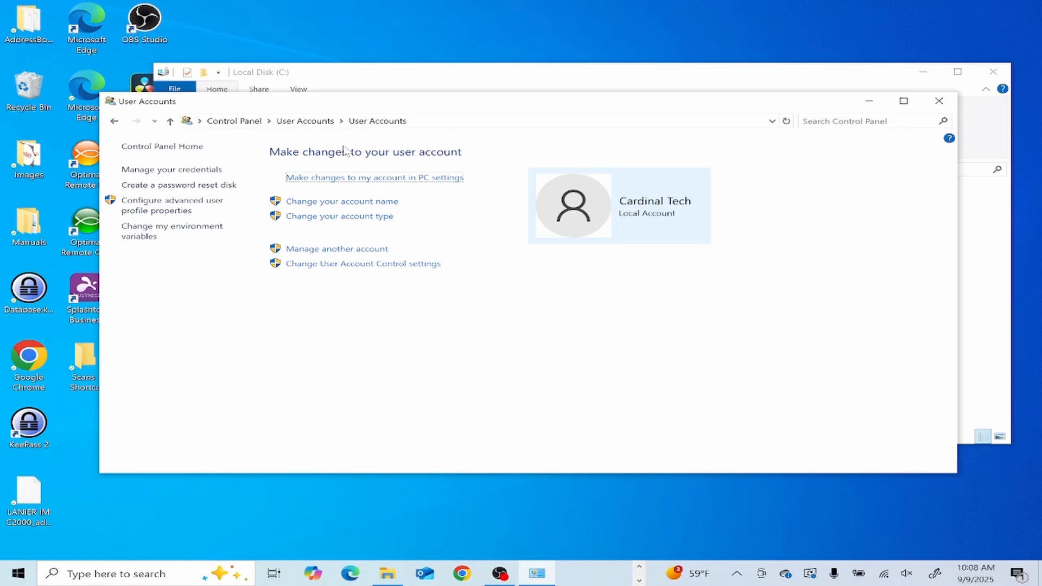
click(362, 248)
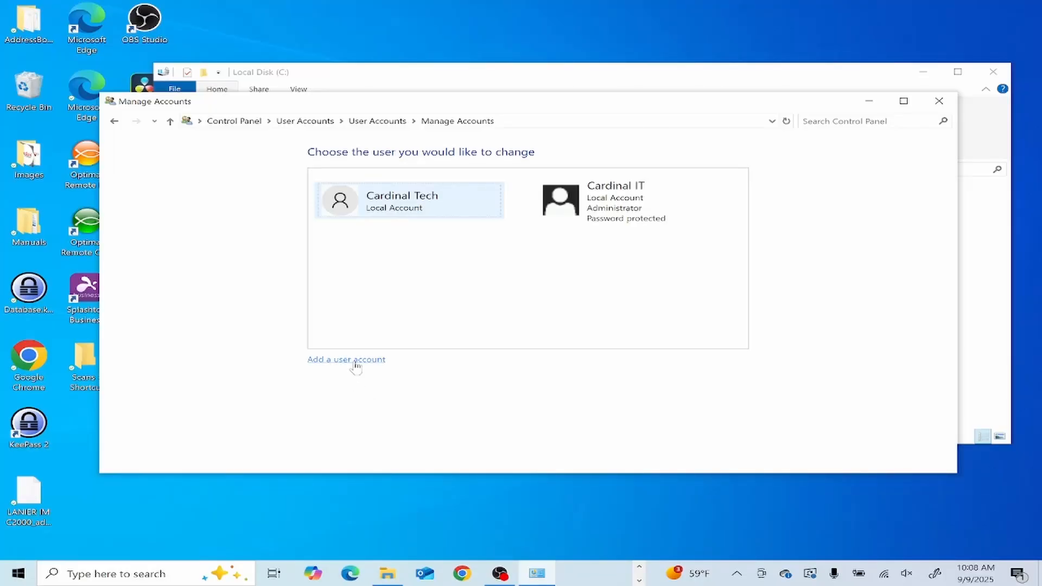
- Start adding a new user as a local account without a Microsoft account
click(356, 361)
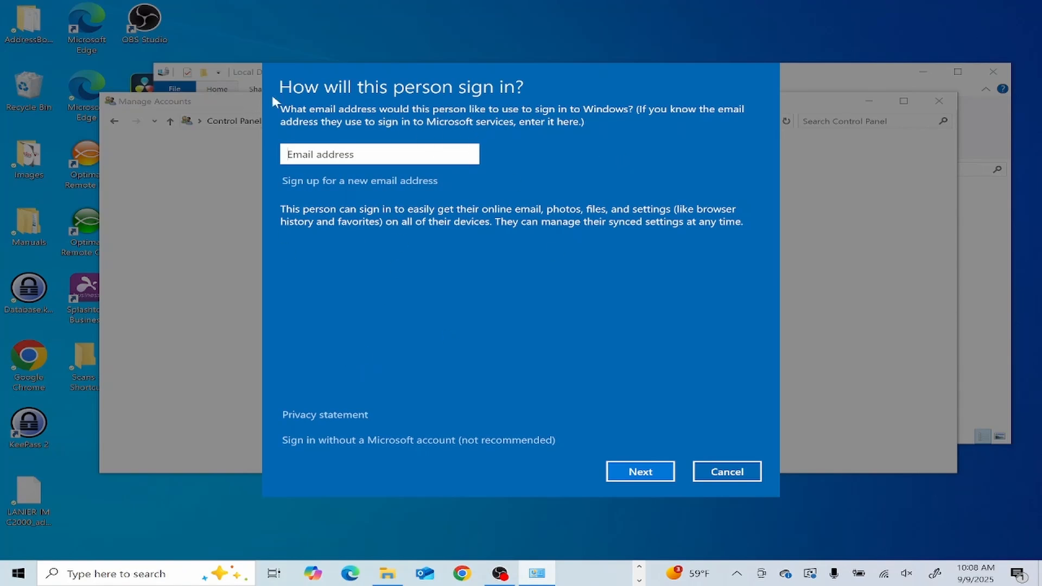
click(455, 441)
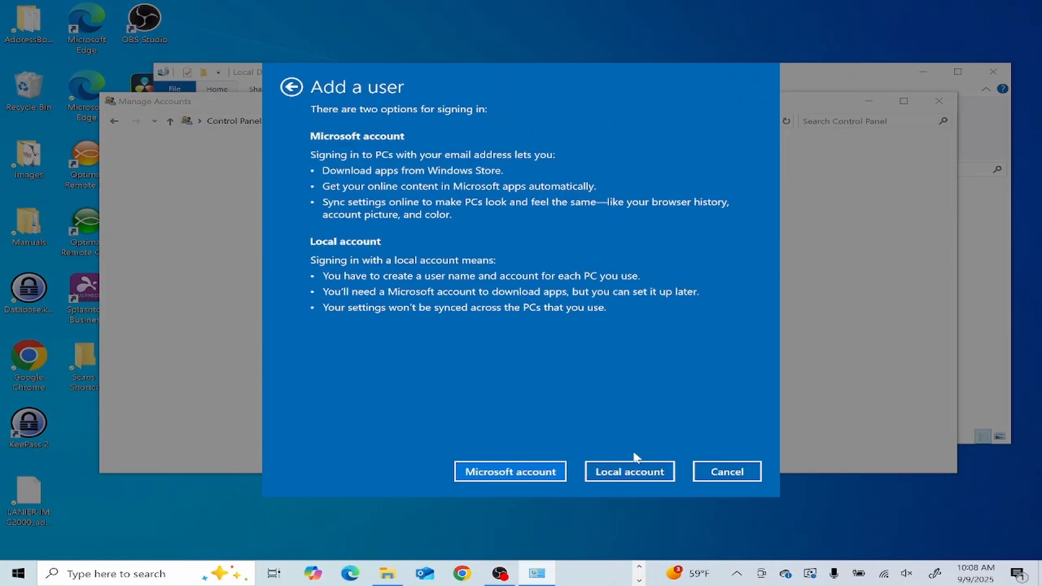
click(653, 473)
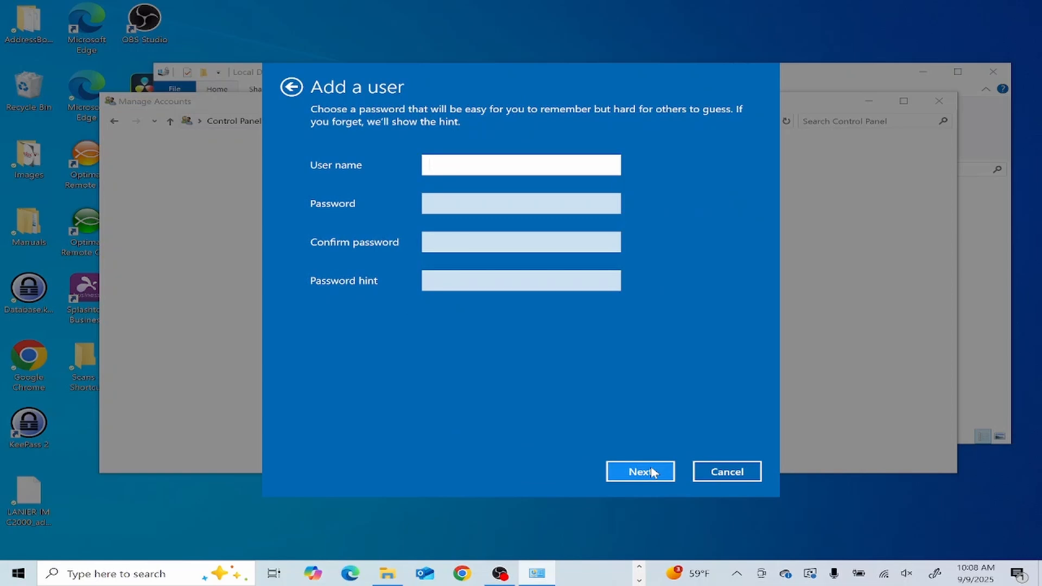
- Create the local account Scans with a password and a password hint
text(Scans)
key(Tab)
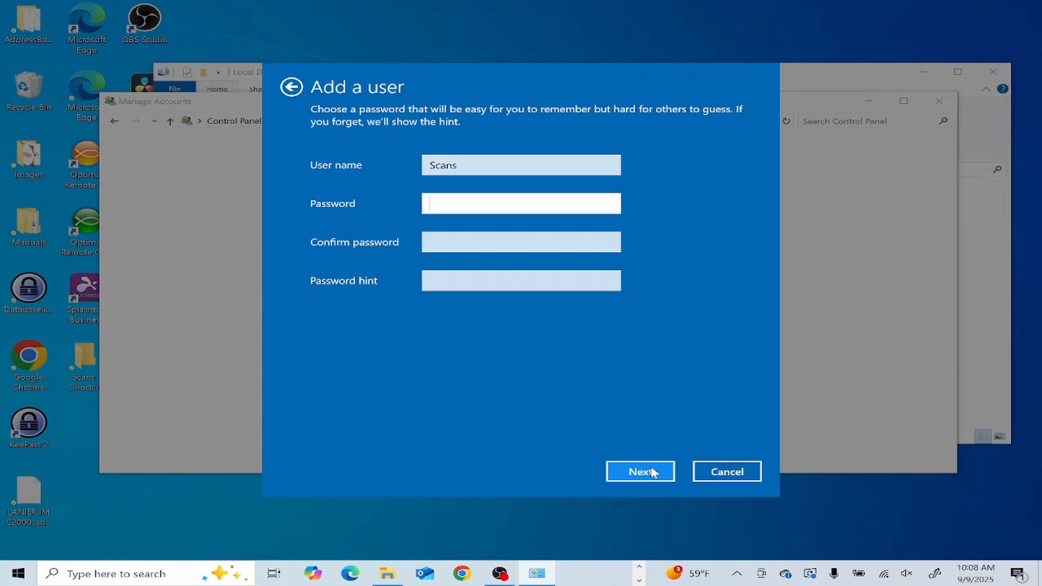
text(**********)
key(Tab)
text(****)
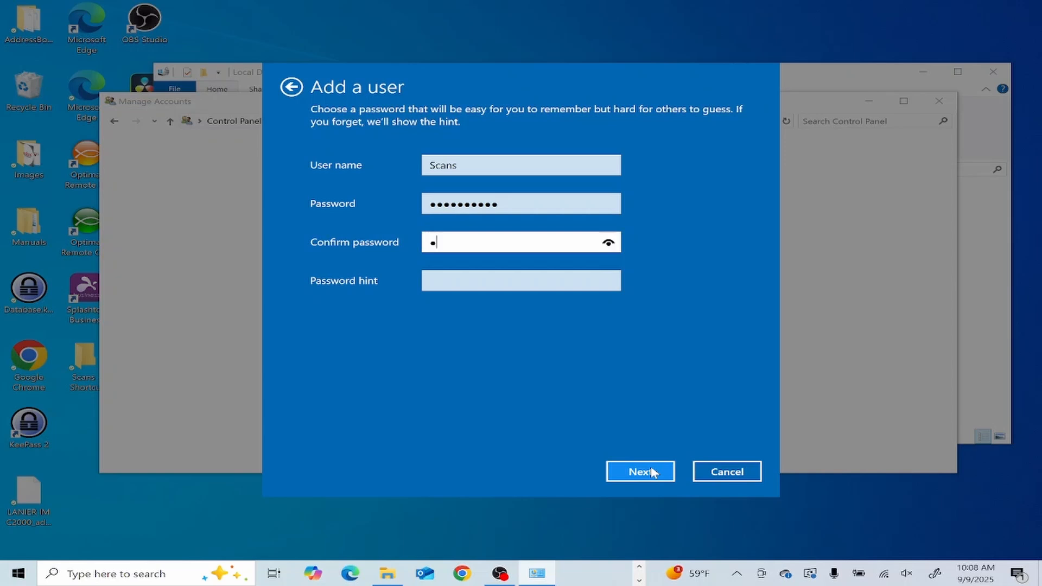
text(******)
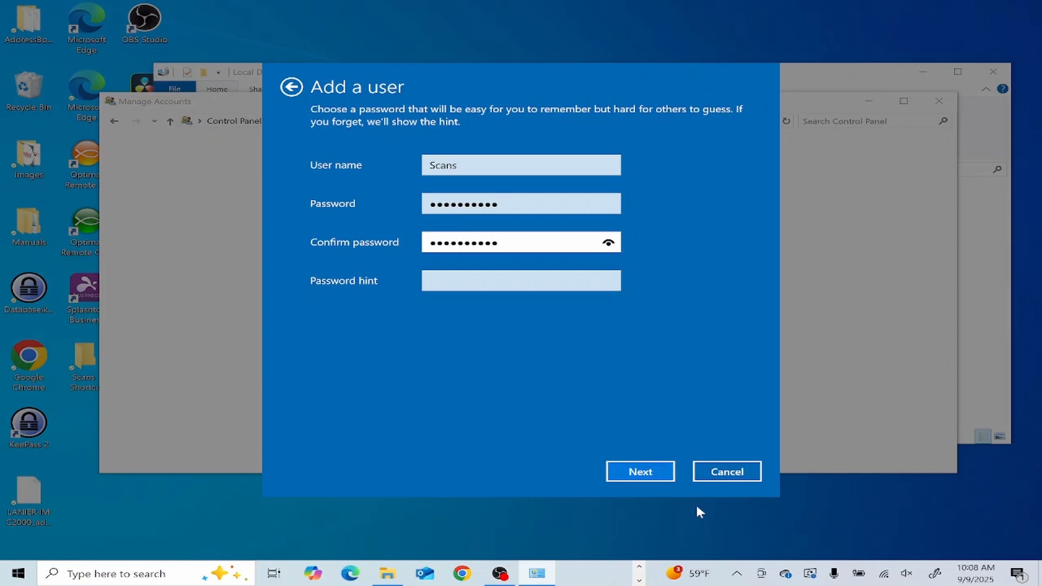
click(568, 283)
text(c)
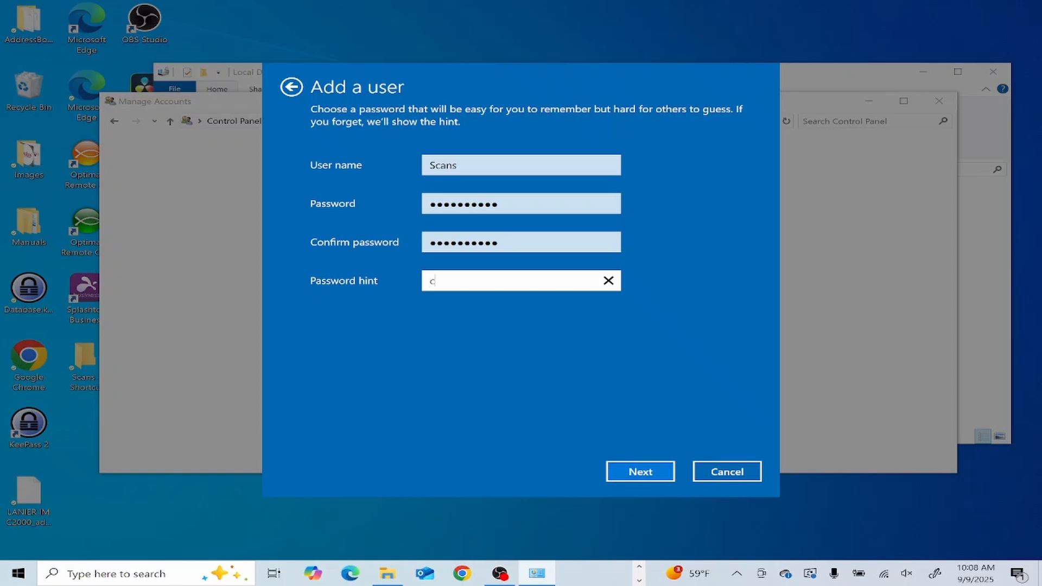
text(ardinal)
click(646, 470)
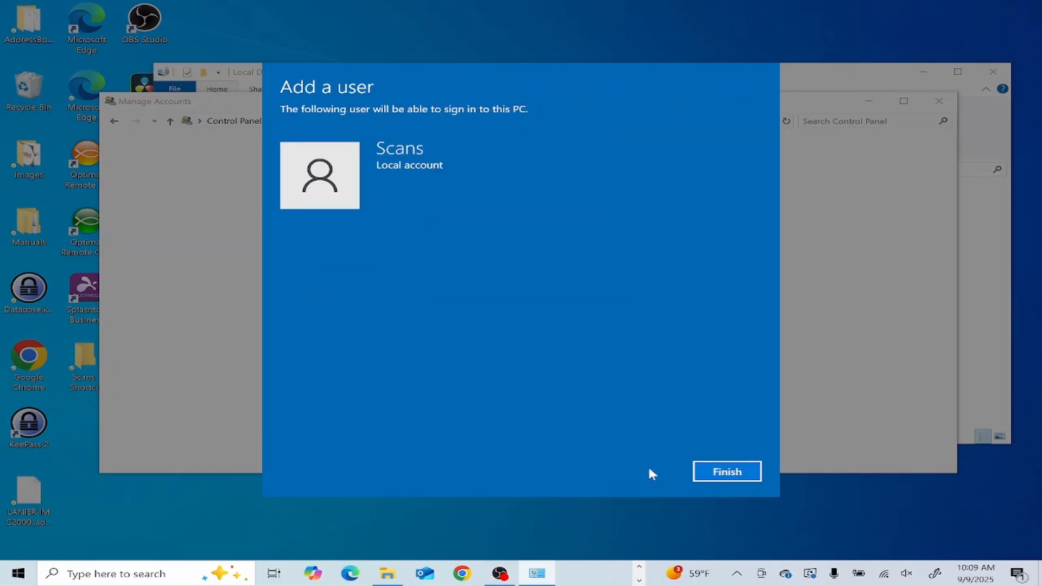
click(745, 480)
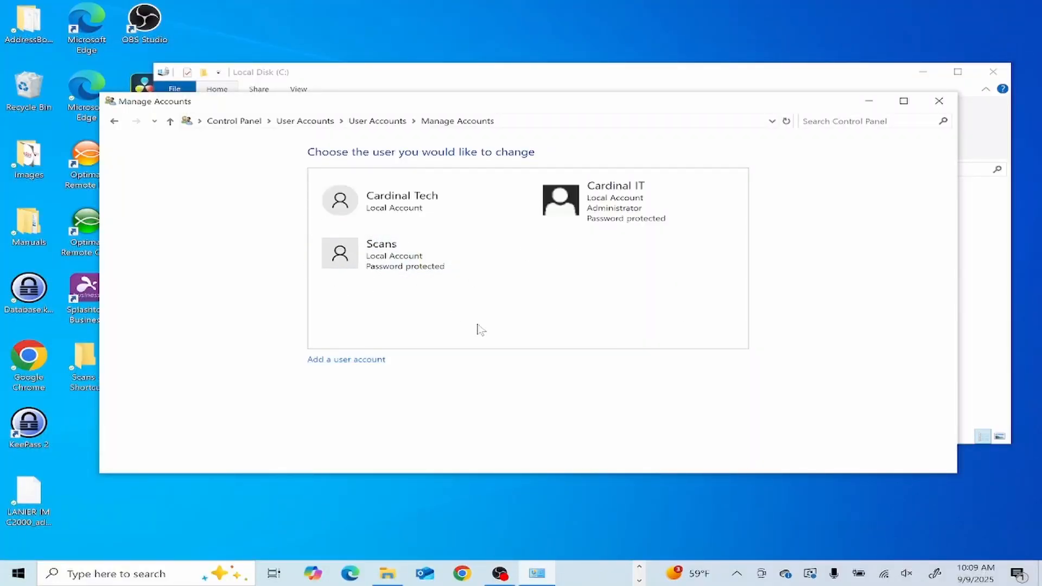
- Close Manage Accounts and open the Sharing tab of the Scans folder's Properties
click(949, 106)
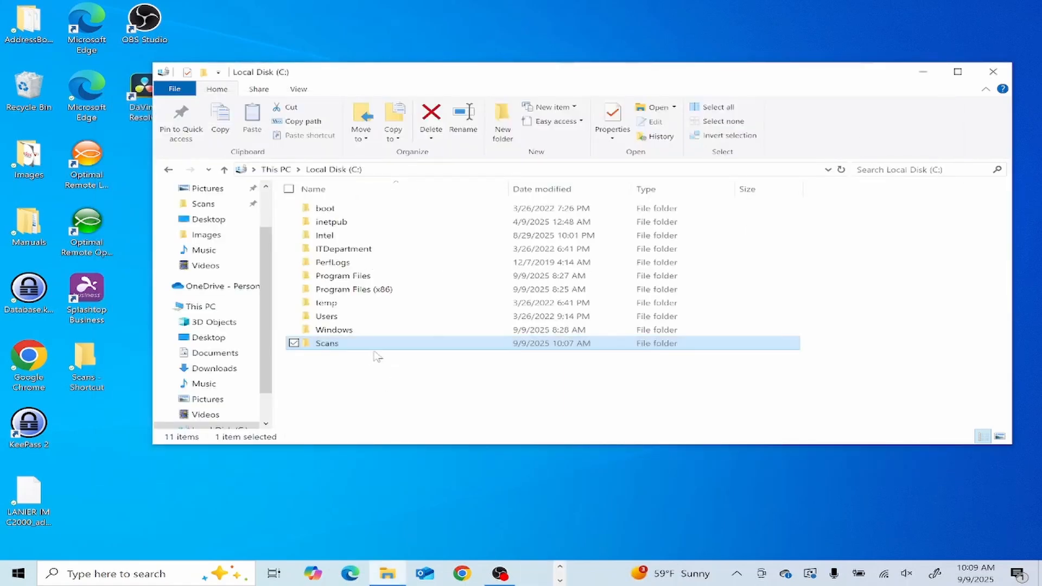
click(356, 357)
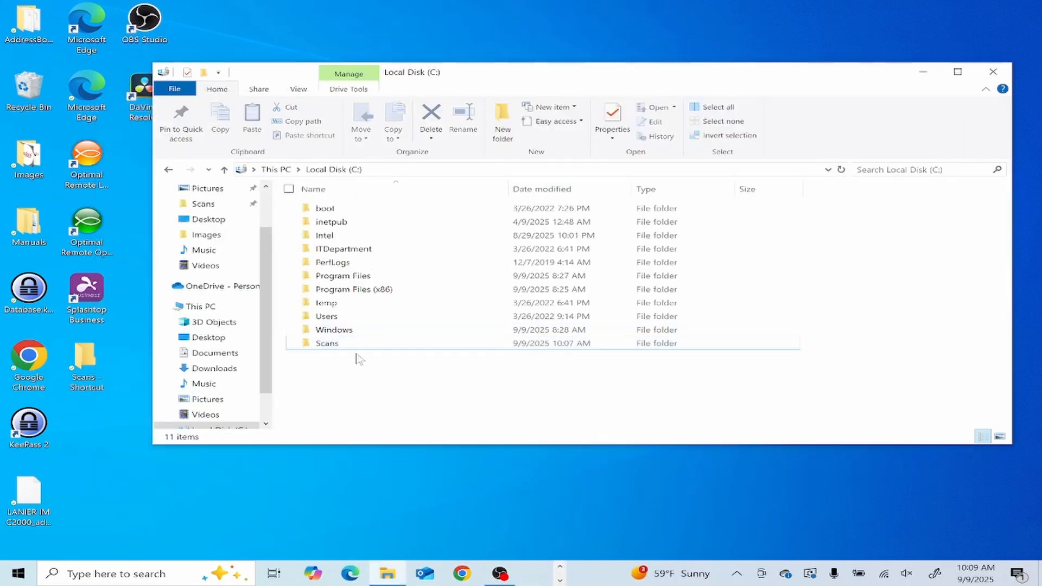
click(357, 348)
right_click(358, 352)
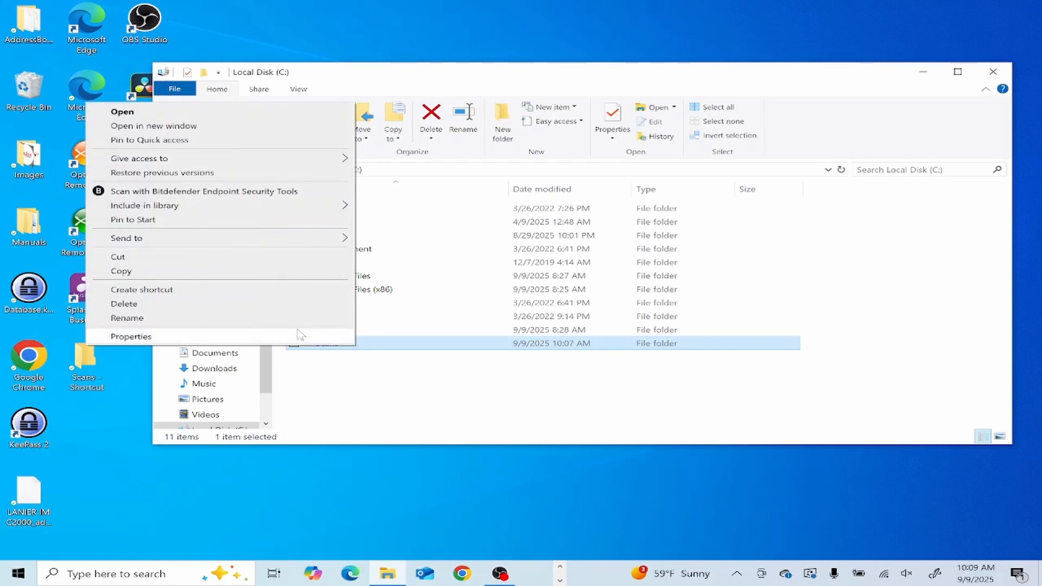
click(213, 337)
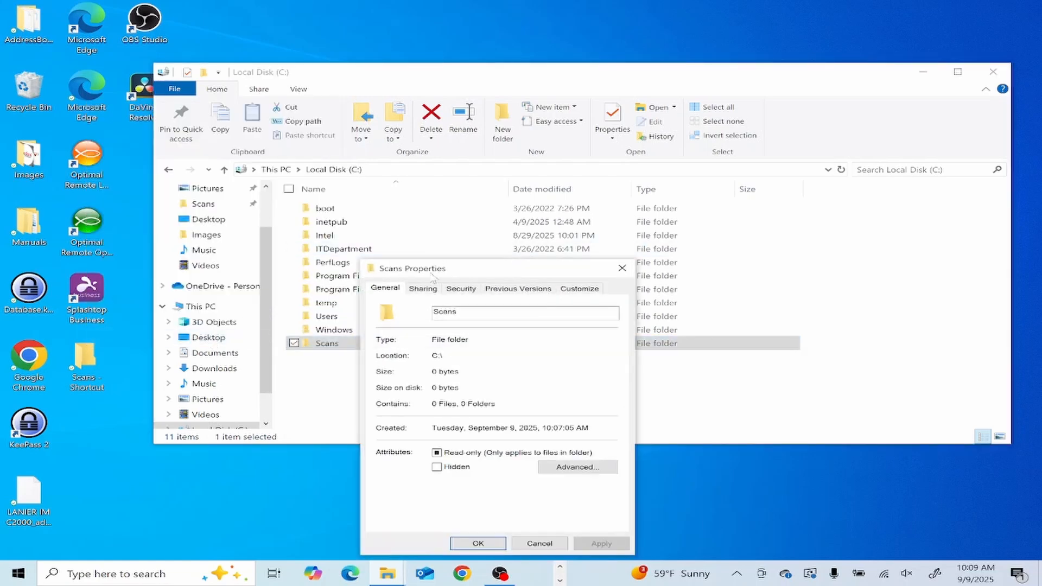
click(423, 289)
drag(494, 271, 424, 112)
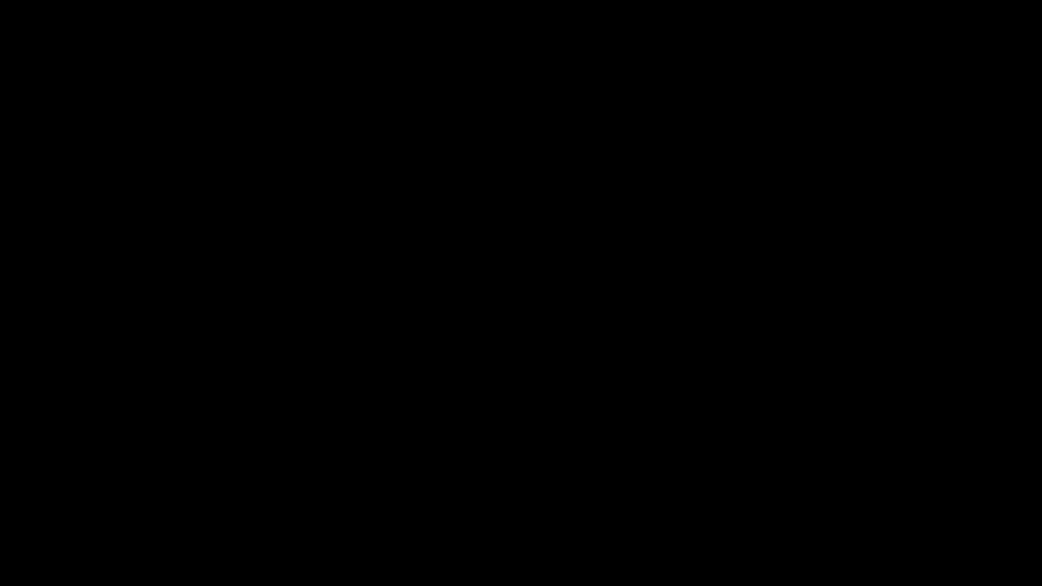
- Turn on Share this folder and add the Scans user to the share permissions
click(314, 156)
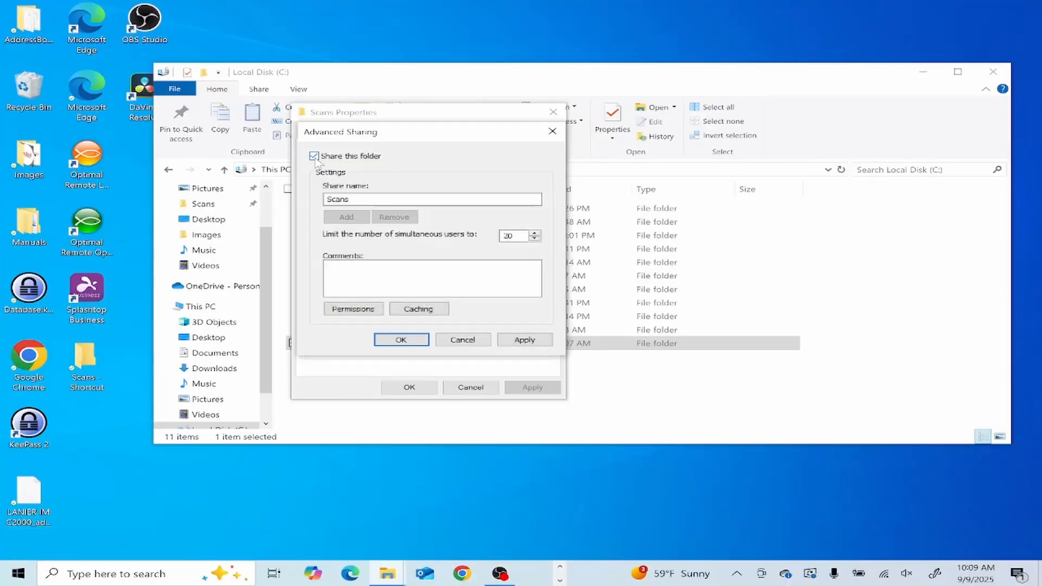
click(350, 310)
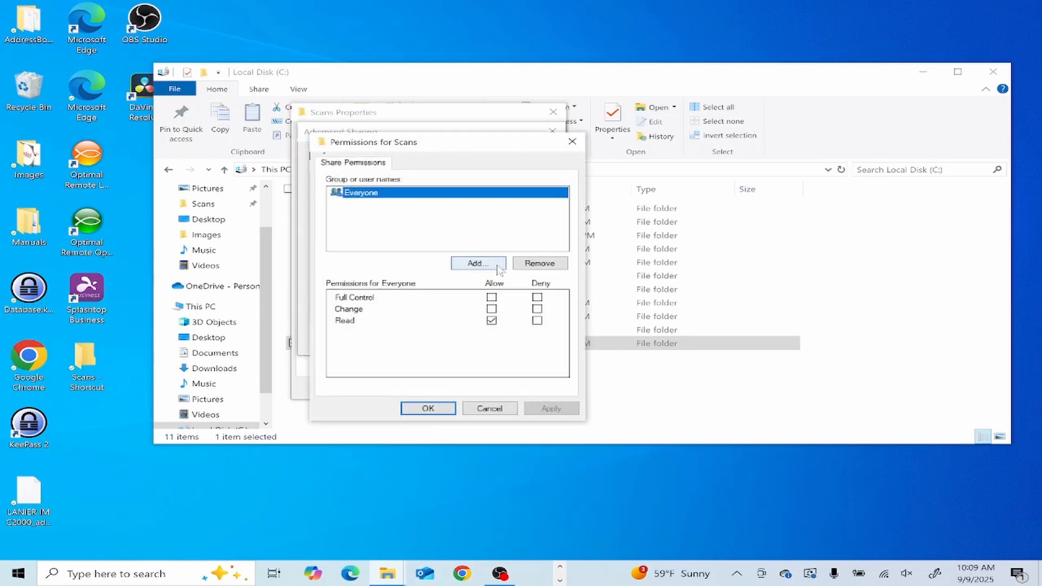
click(490, 269)
text(Sc)
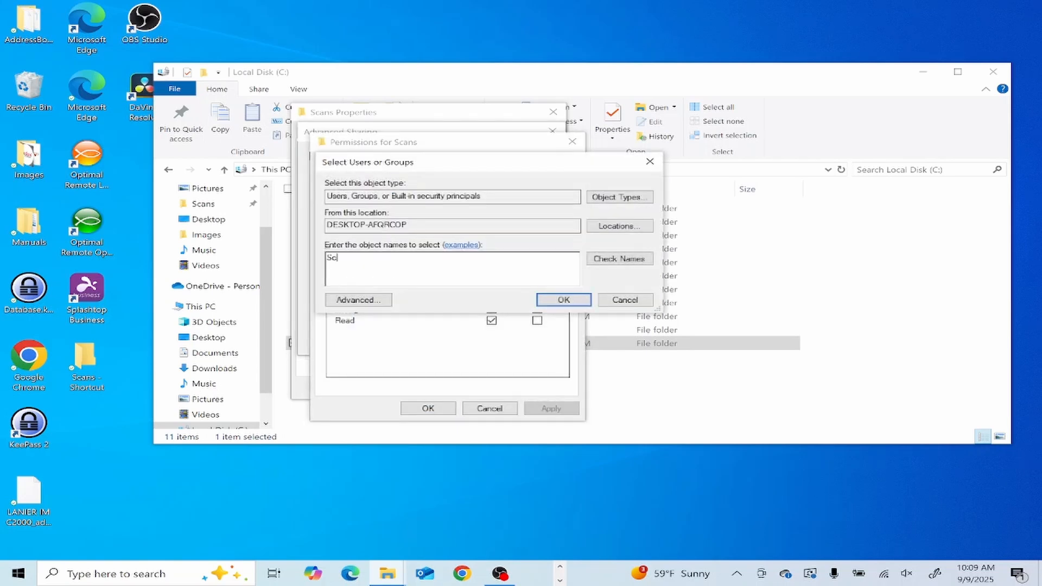
text(ans)
click(559, 298)
- Grant Scans Full Control on the share and apply the Advanced Sharing settings
click(492, 297)
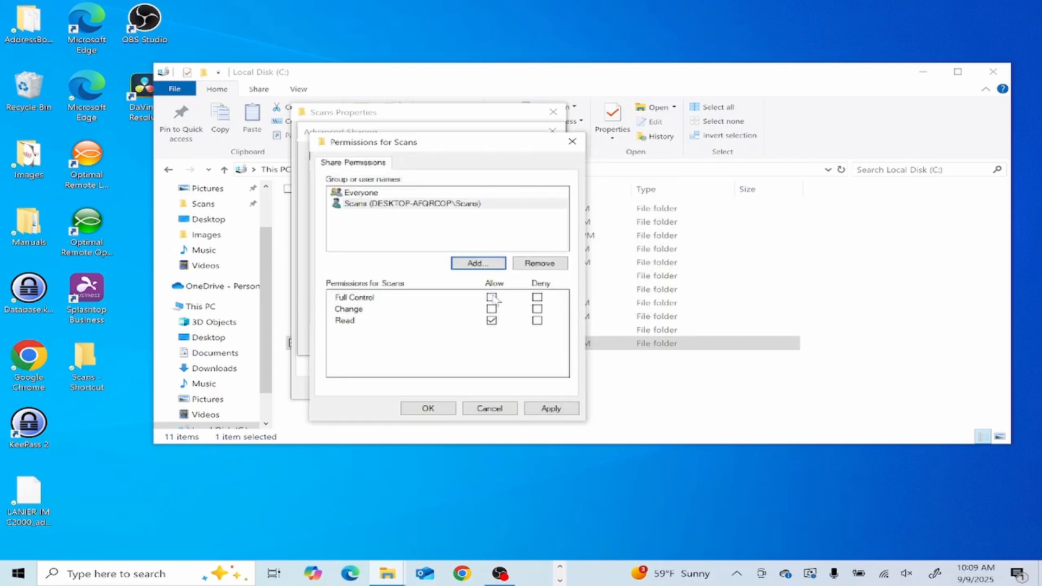
click(545, 412)
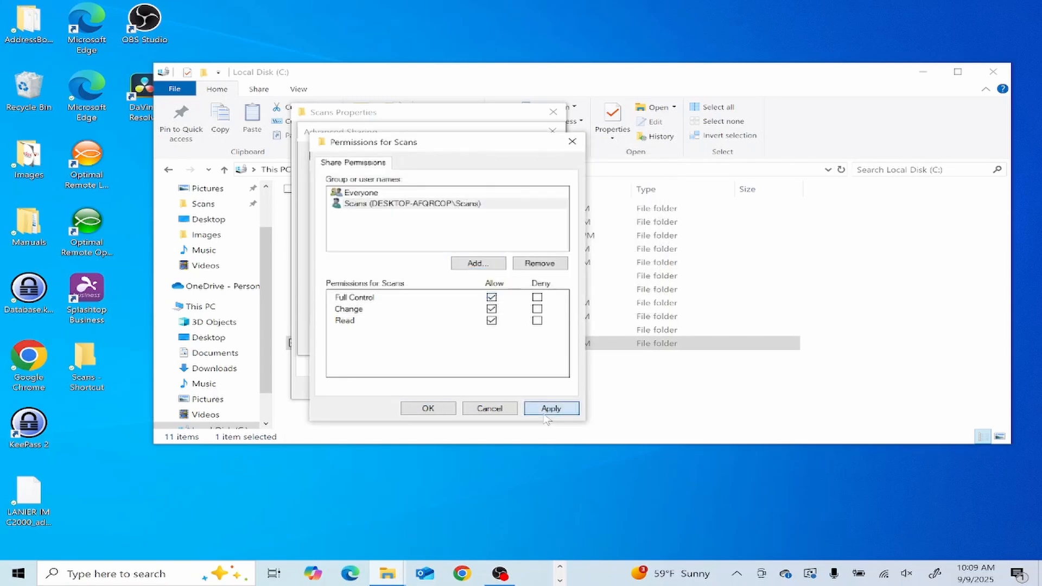
click(431, 410)
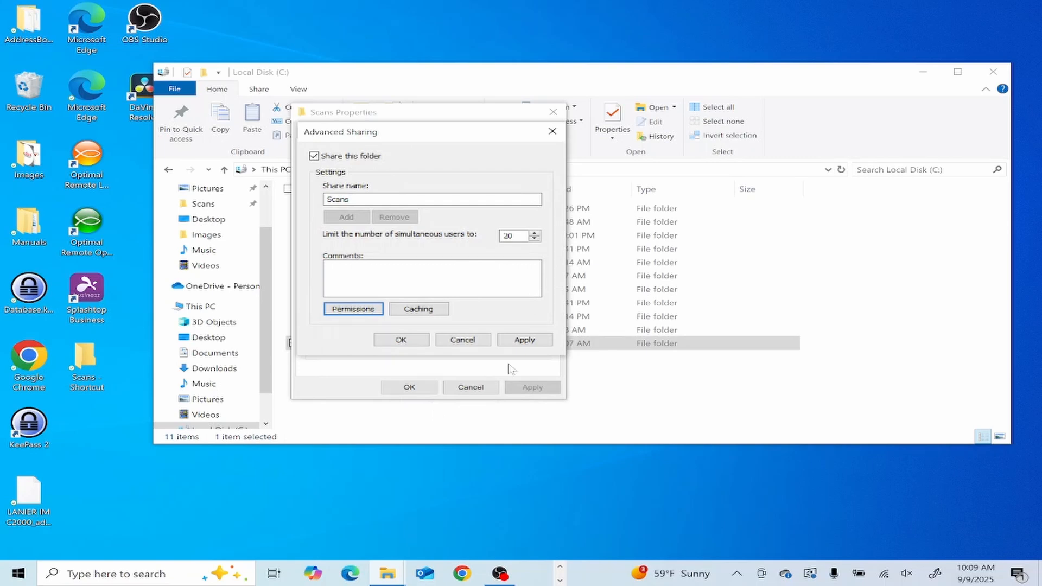
click(540, 344)
click(402, 340)
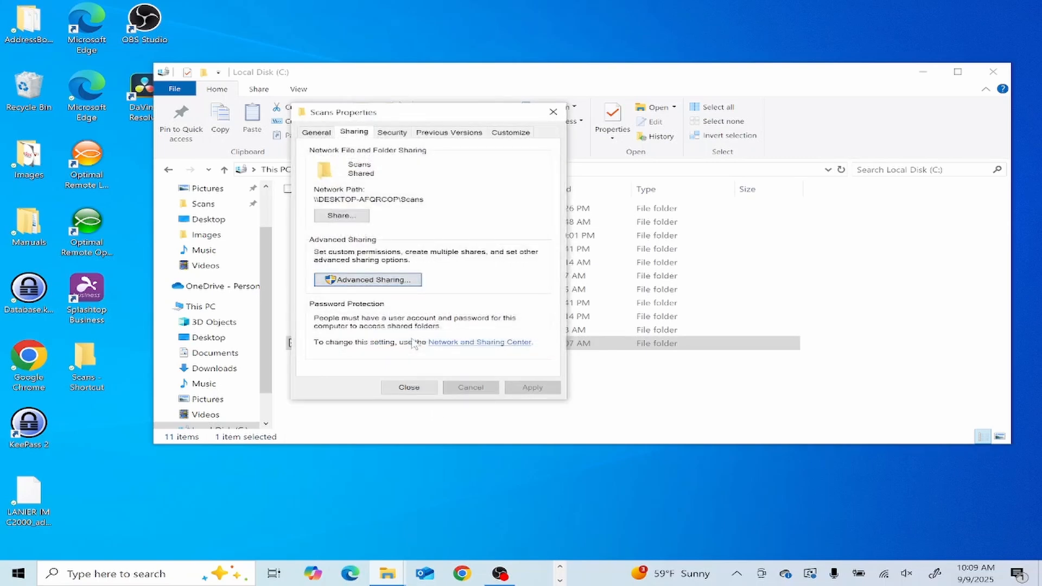
click(399, 134)
- Add the Scans user to the folder's Security permissions and apply
click(516, 237)
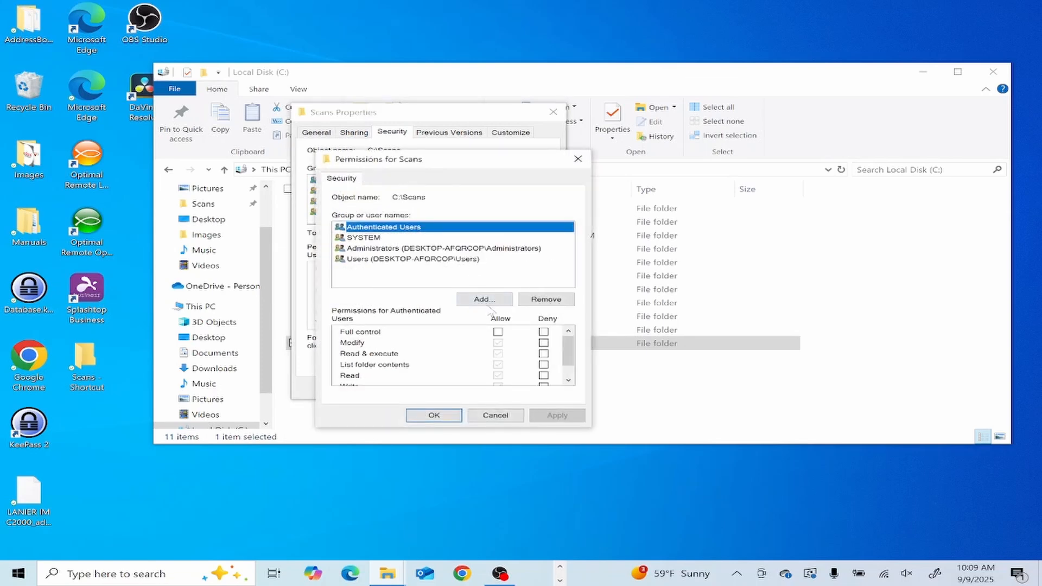
click(485, 300)
text(Scans)
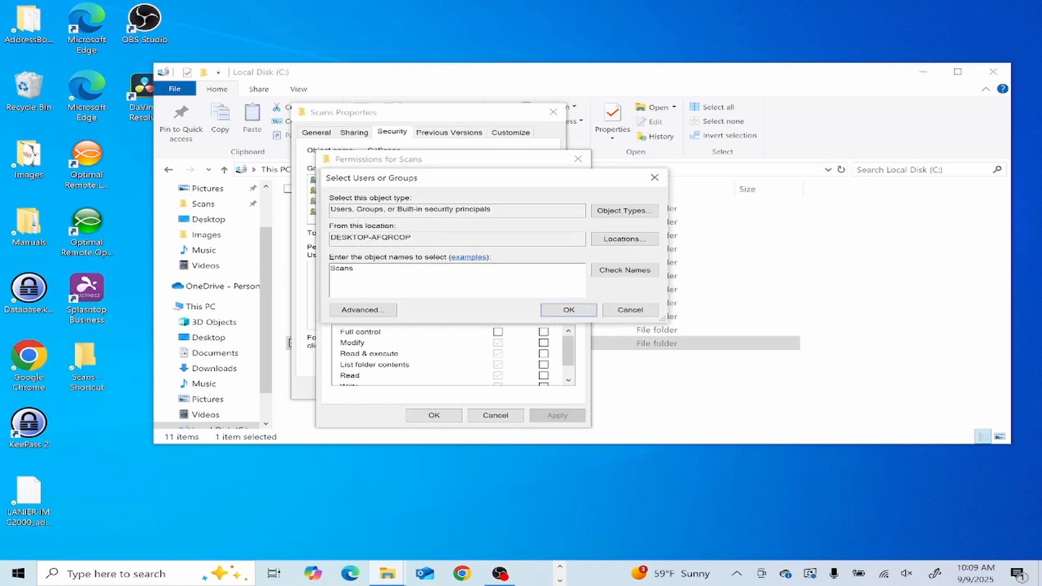
key(Return)
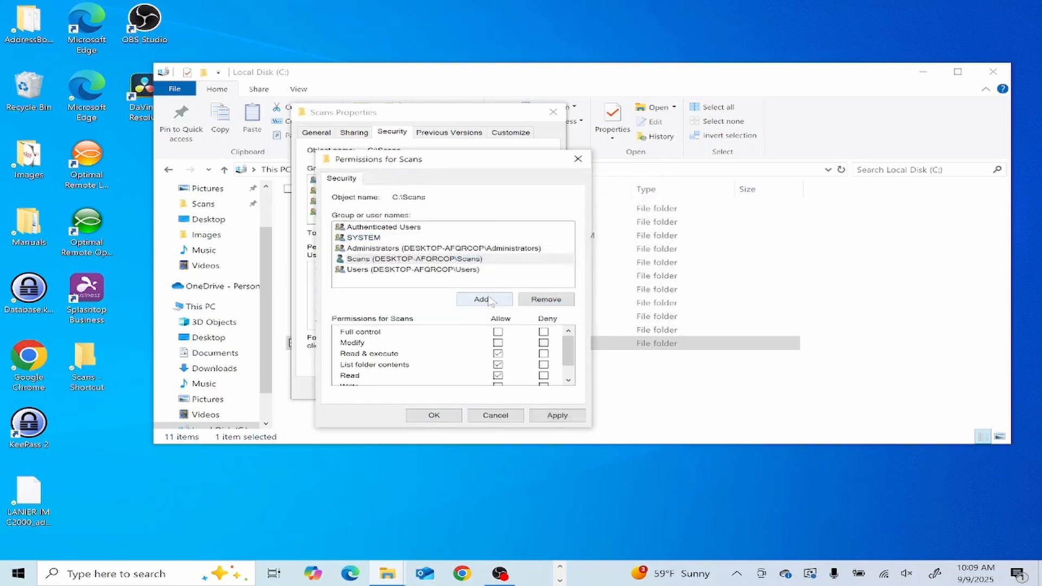
click(557, 415)
click(433, 416)
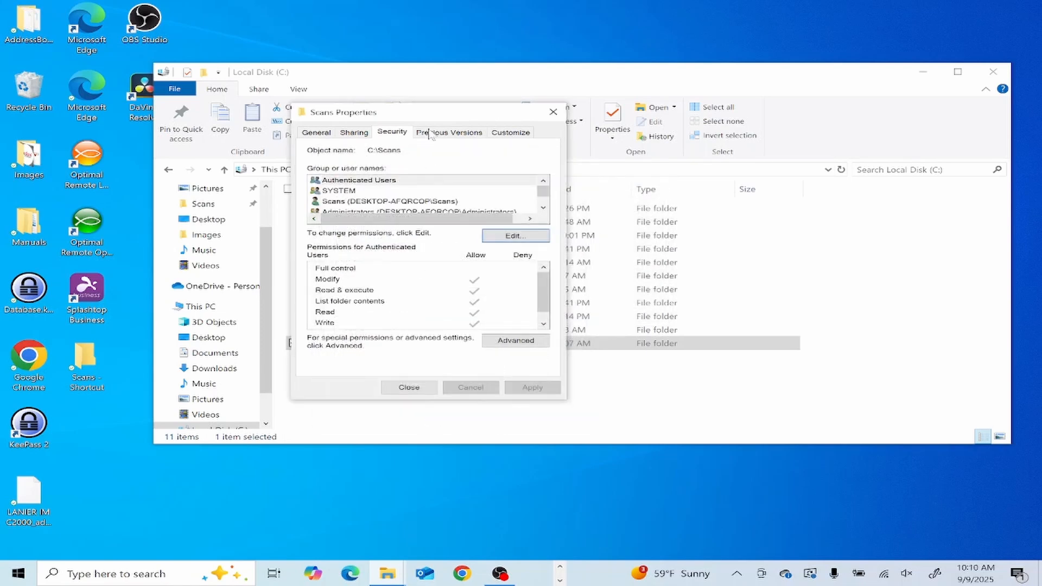
- Check the folder's network path on the Sharing tab and close Properties
click(361, 133)
drag(424, 199, 314, 200)
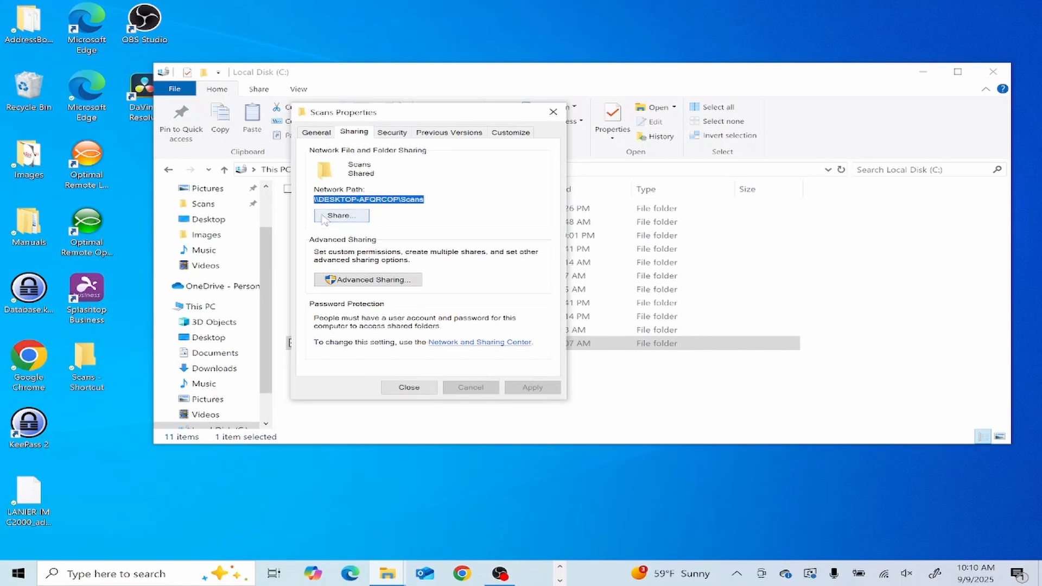
click(553, 112)
- Close the C: window and open the 10.0.0.134 Web Image Monitor in Chrome
click(995, 72)
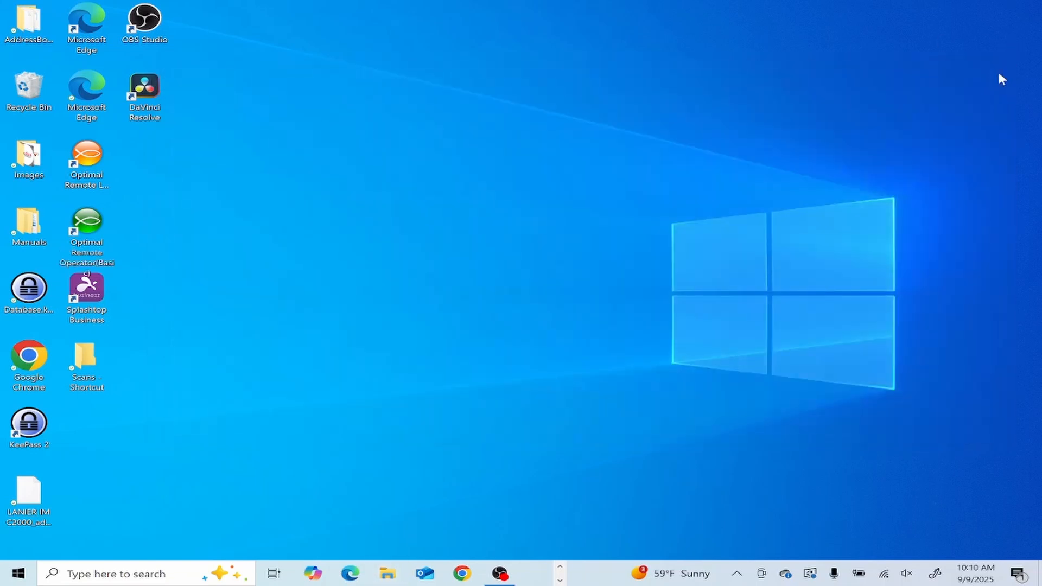
click(462, 574)
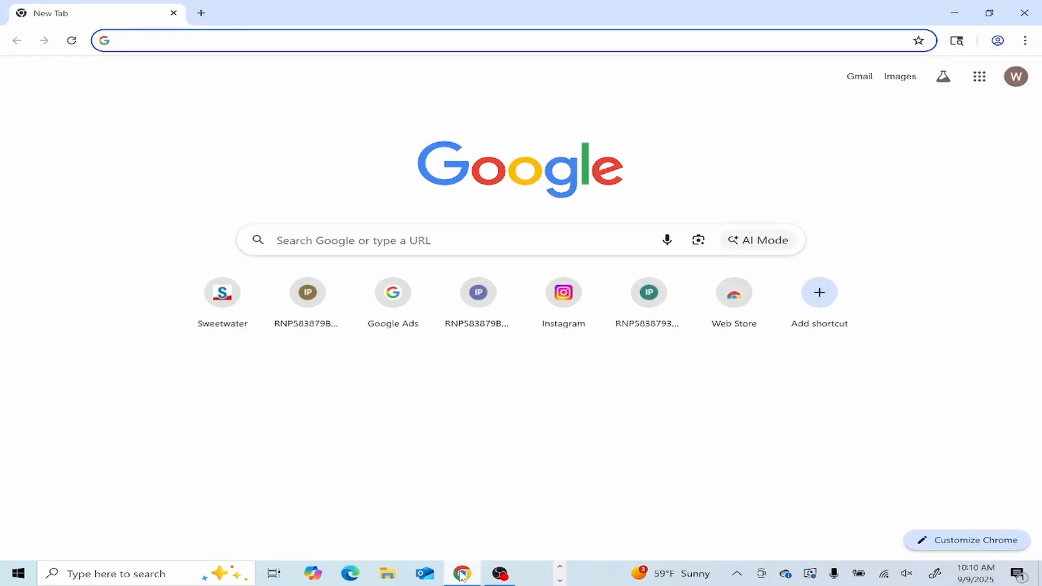
text(10.0.0.174)
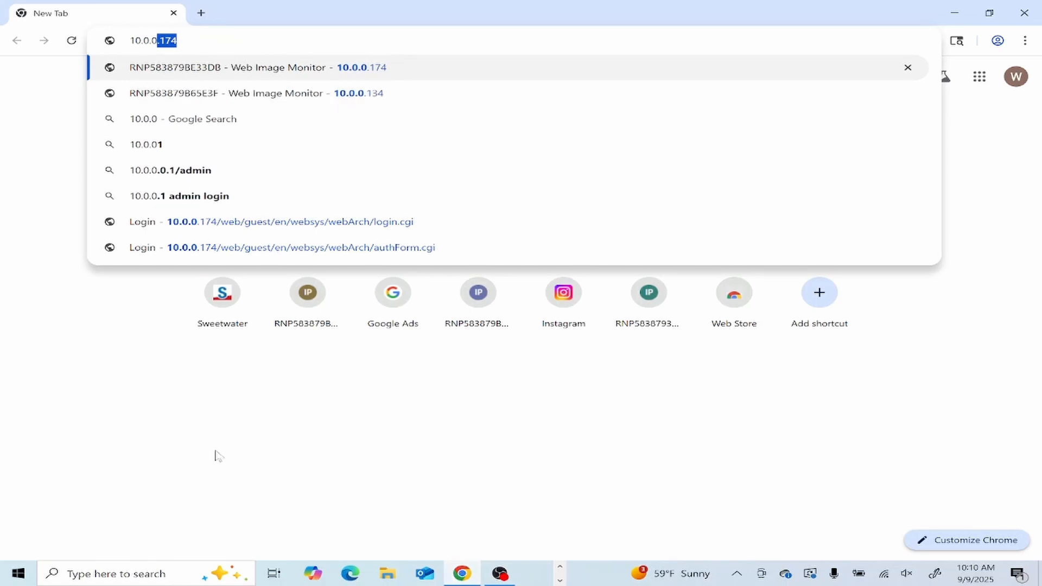
click(475, 92)
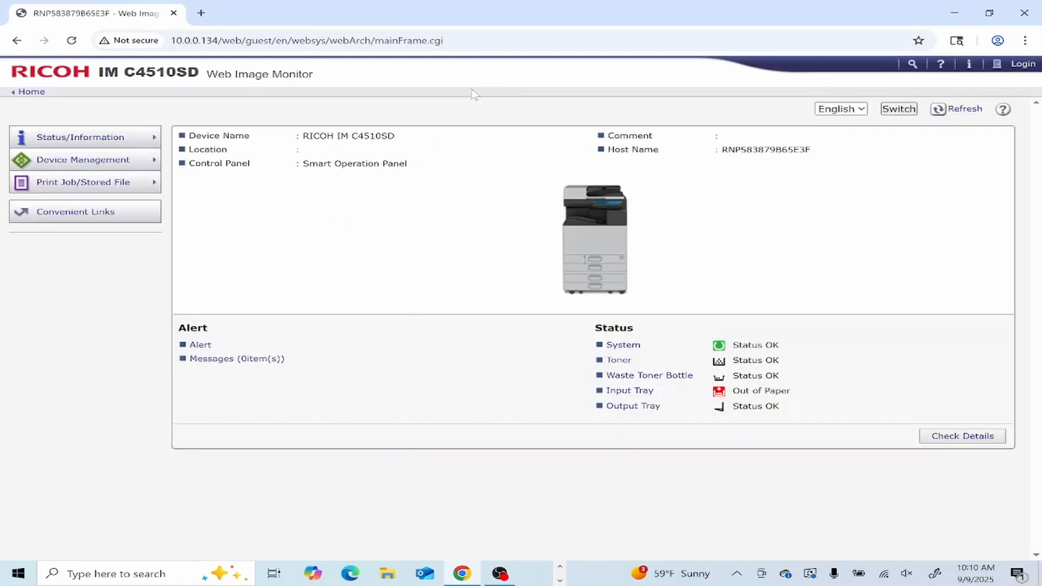
key(super)
- Check the RICOH IM C4510SD PCL 6 printer's Ports tab in Devices and Printers, then return to Chrome
text(c)
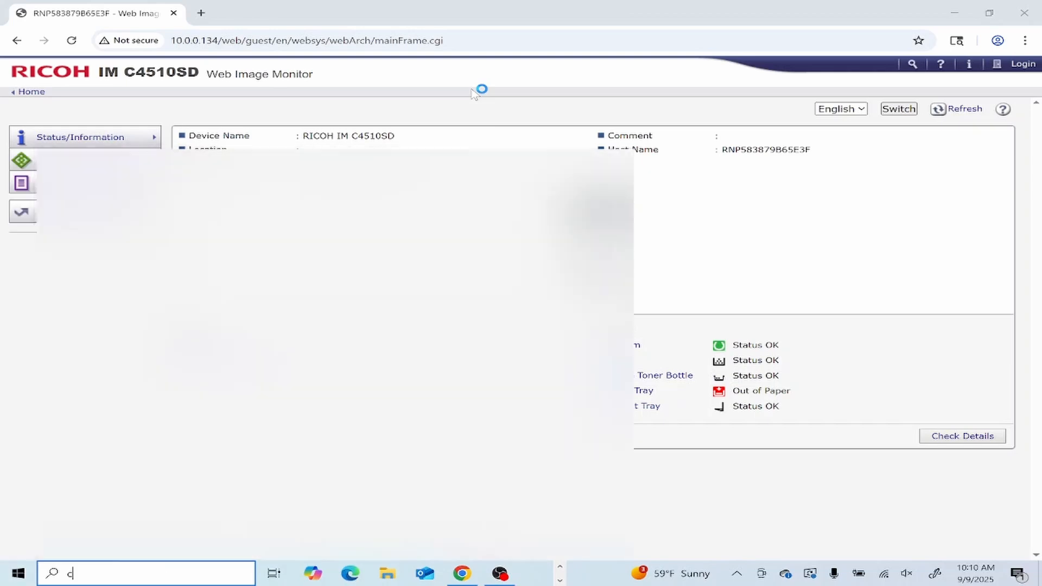
text(ontrol)
key(Return)
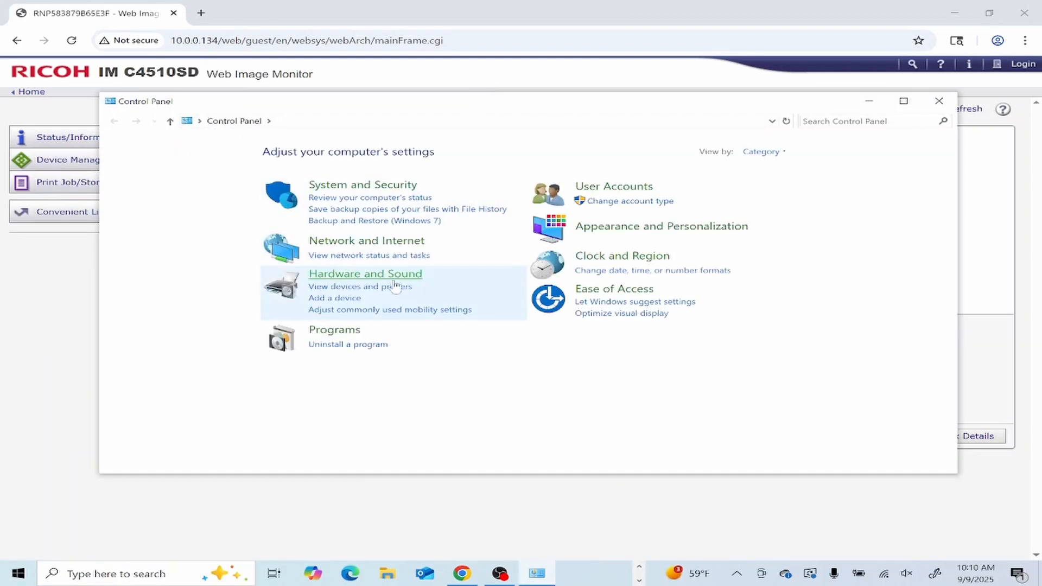
click(396, 286)
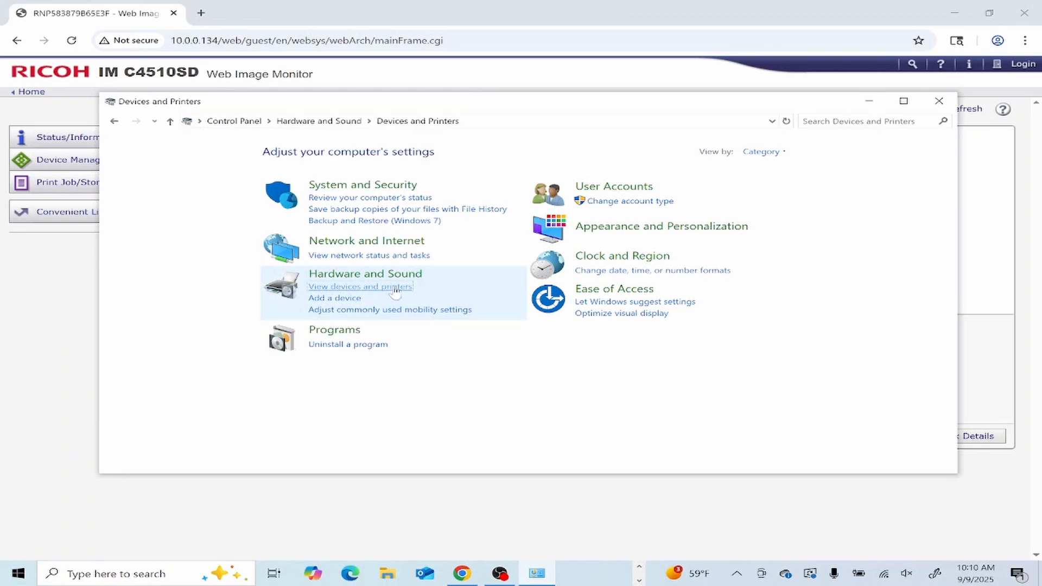
scroll(480, 324, down, 1)
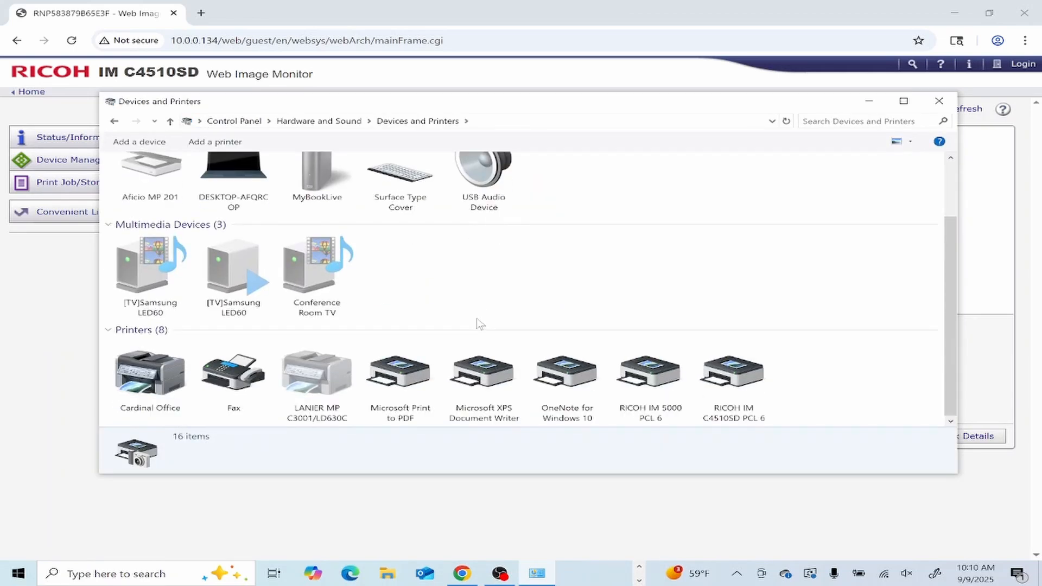
right_click(755, 399)
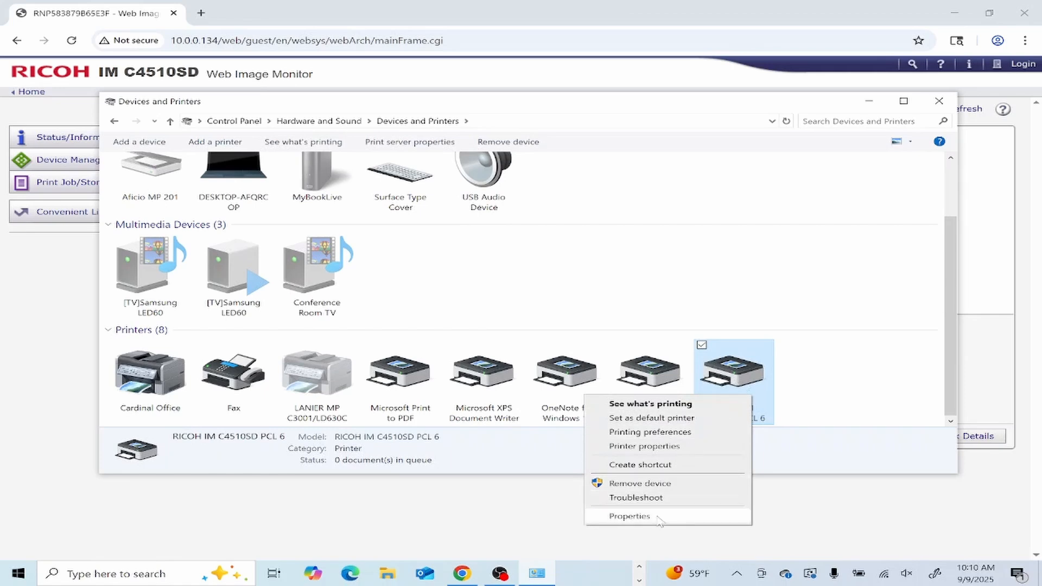
click(650, 445)
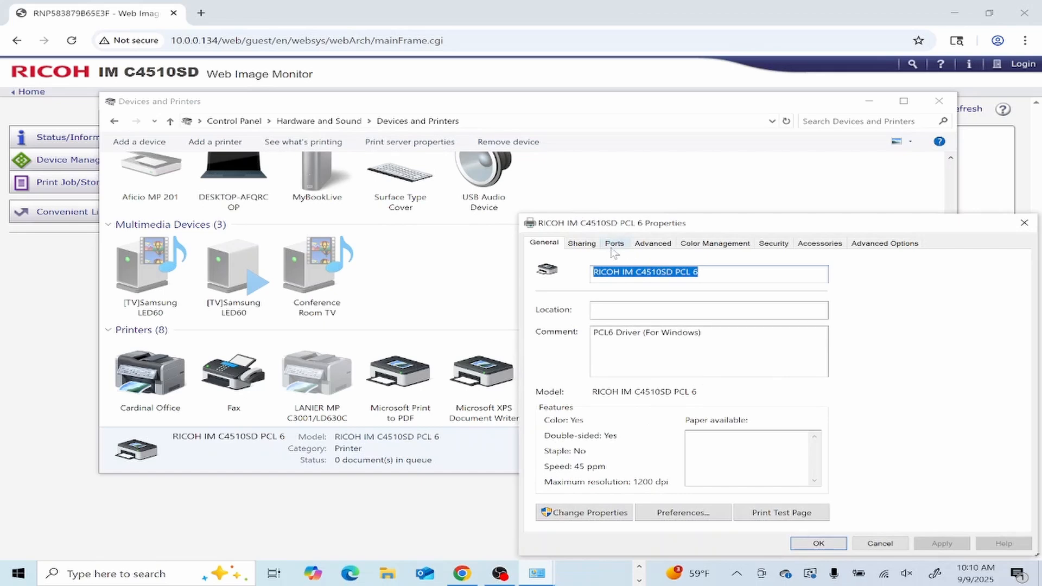
click(613, 245)
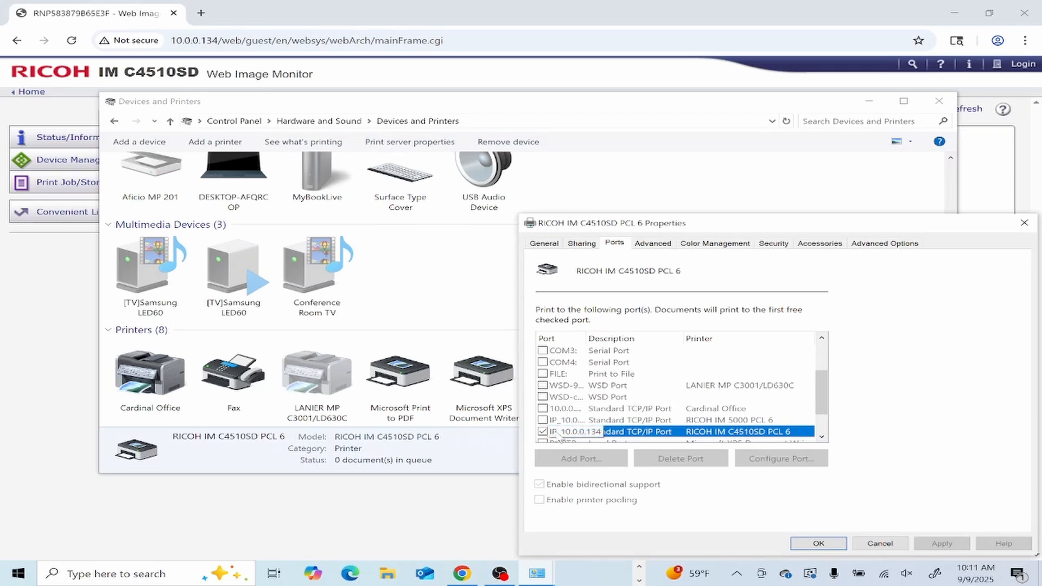
click(437, 86)
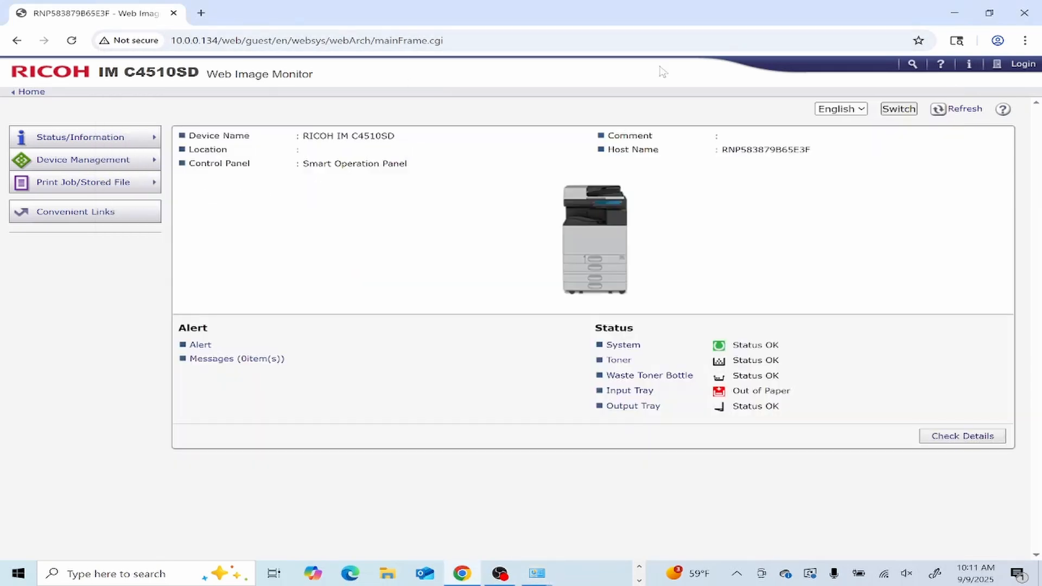
- Log in as admin and open Device Management > Address Book
click(1023, 66)
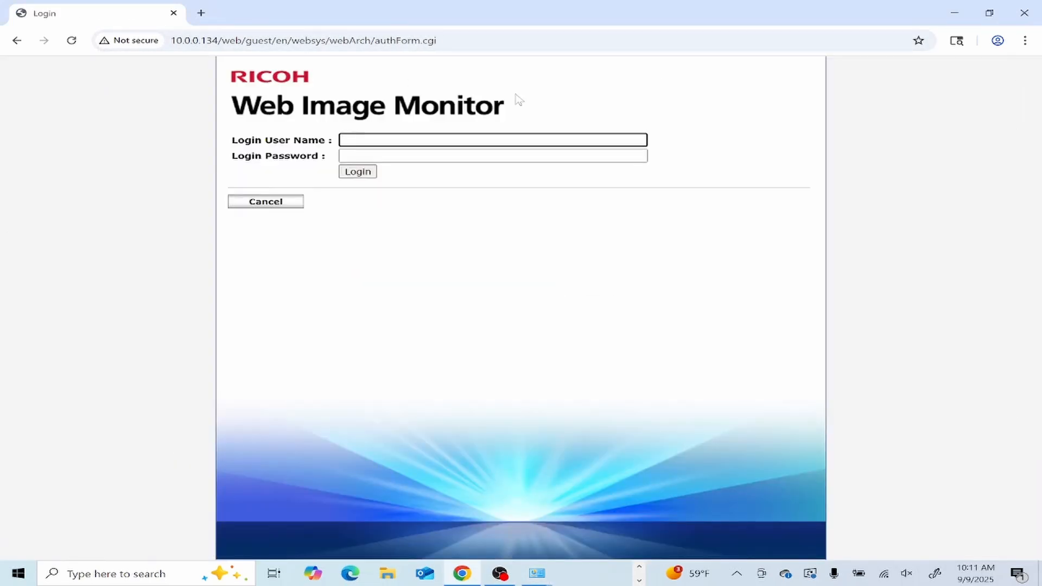
text(admin)
click(362, 172)
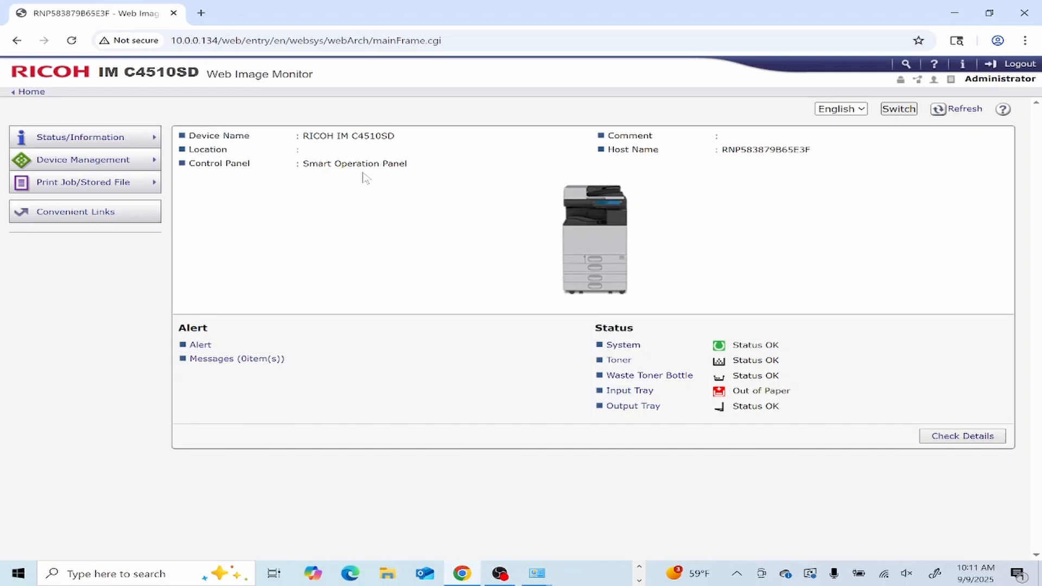
mouse_move(156, 163)
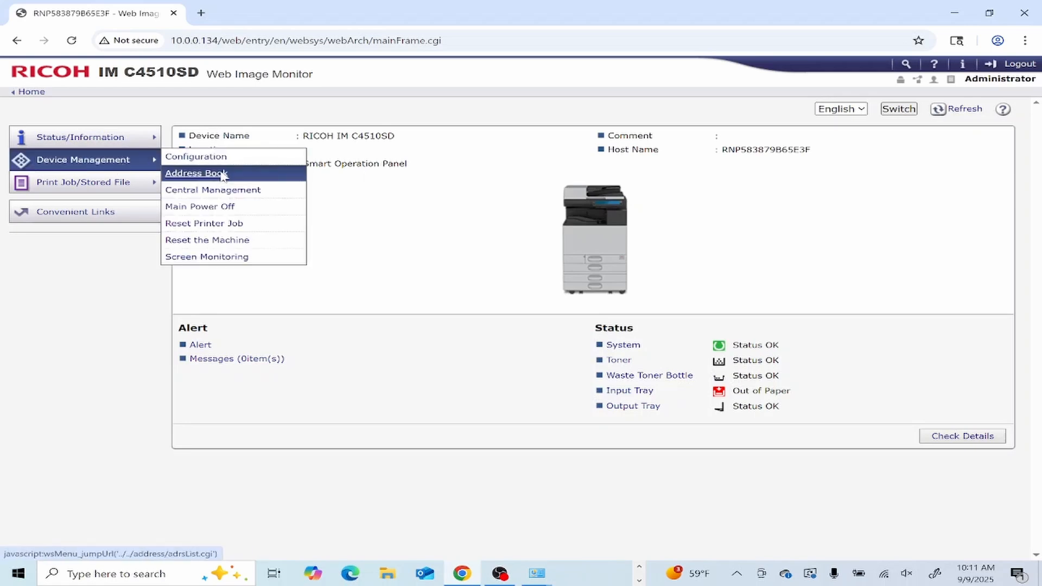
click(223, 175)
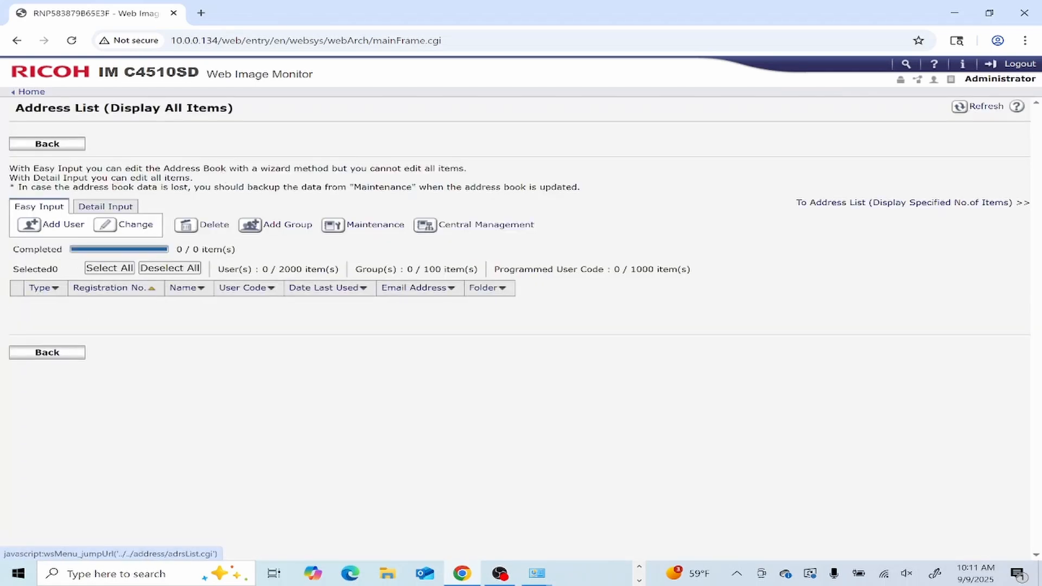
- Start a new address book user with Folder Destination enabled
click(64, 227)
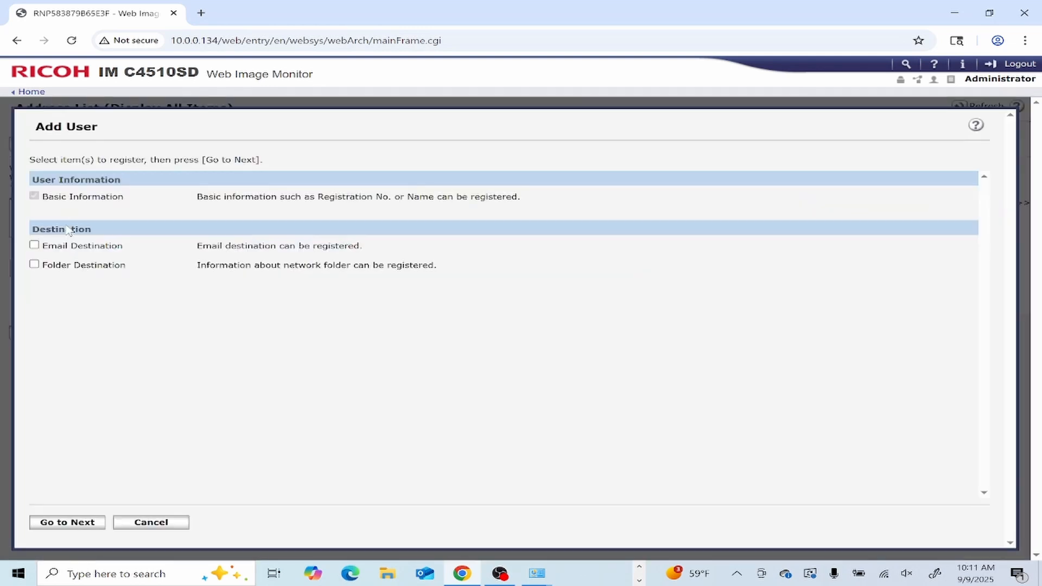
click(34, 264)
click(86, 533)
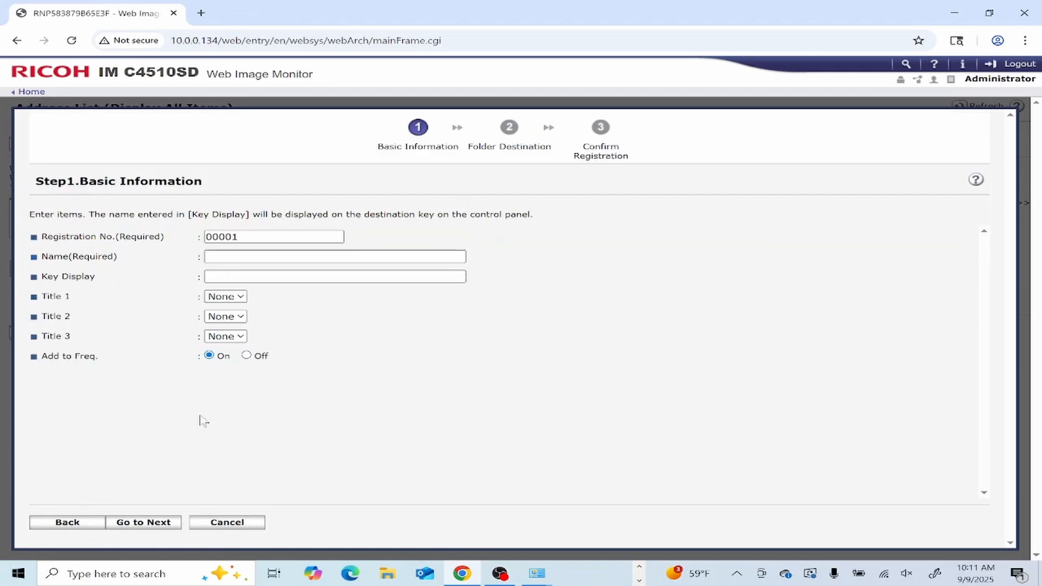
- Enter 'My Computer :)' as both the entry's Name and Key Display
click(400, 257)
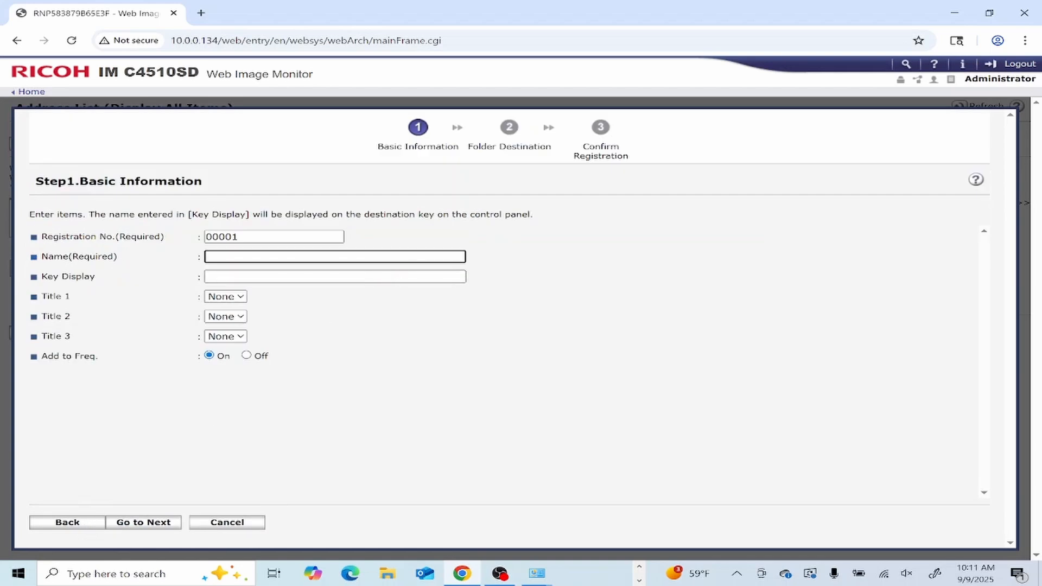
text(smb)
key(BackSpace)
key(BackSpace)
key(BackSpace)
key(BackSpace)
text(My Computer :))
key(Tab)
text(My)
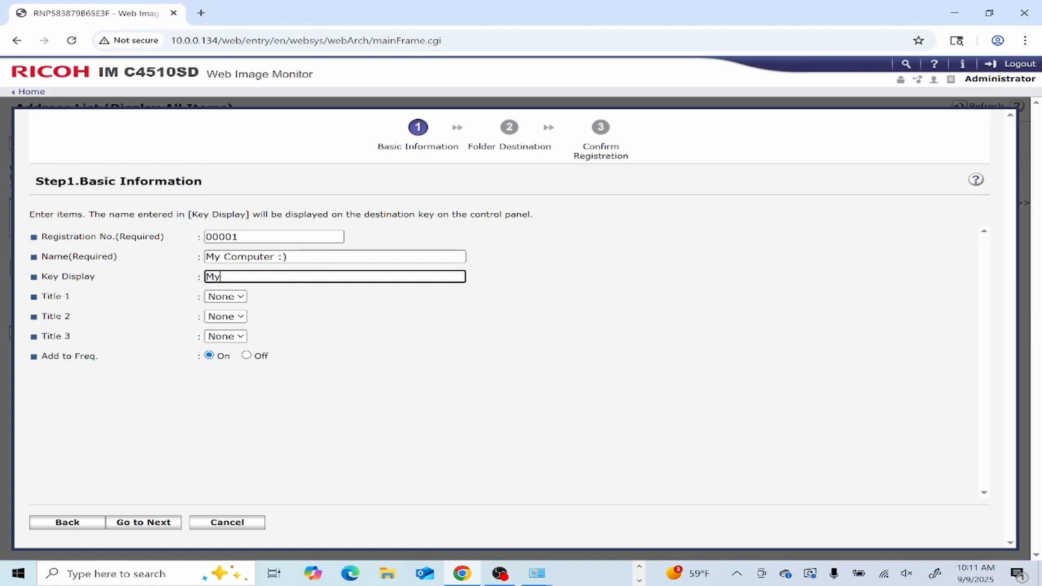
text( Computer :))
- Paste the \\DESKTOP-AFQRCOP\Scans network path as the SMB folder destination
click(151, 528)
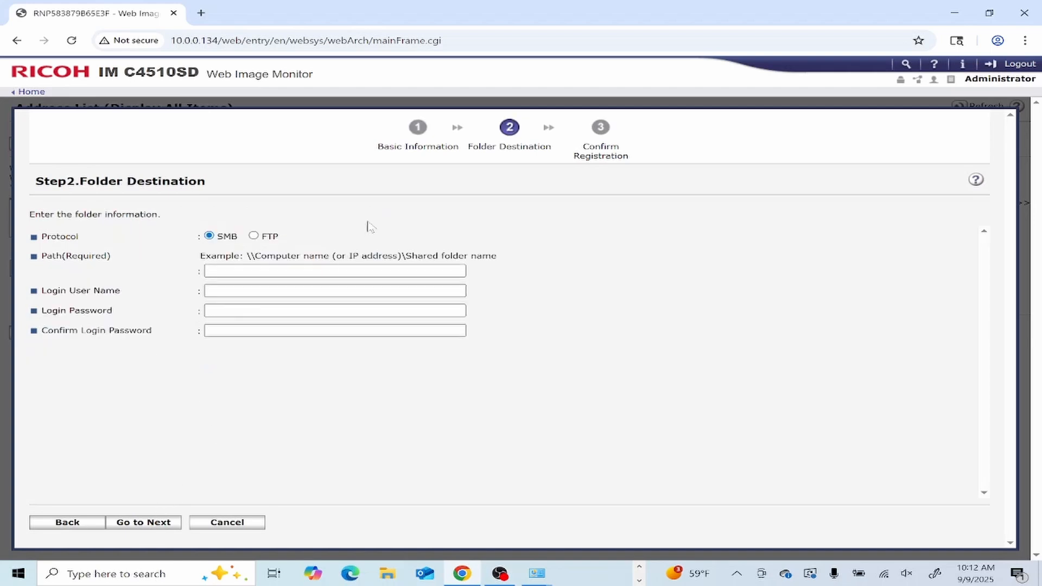
click(352, 271)
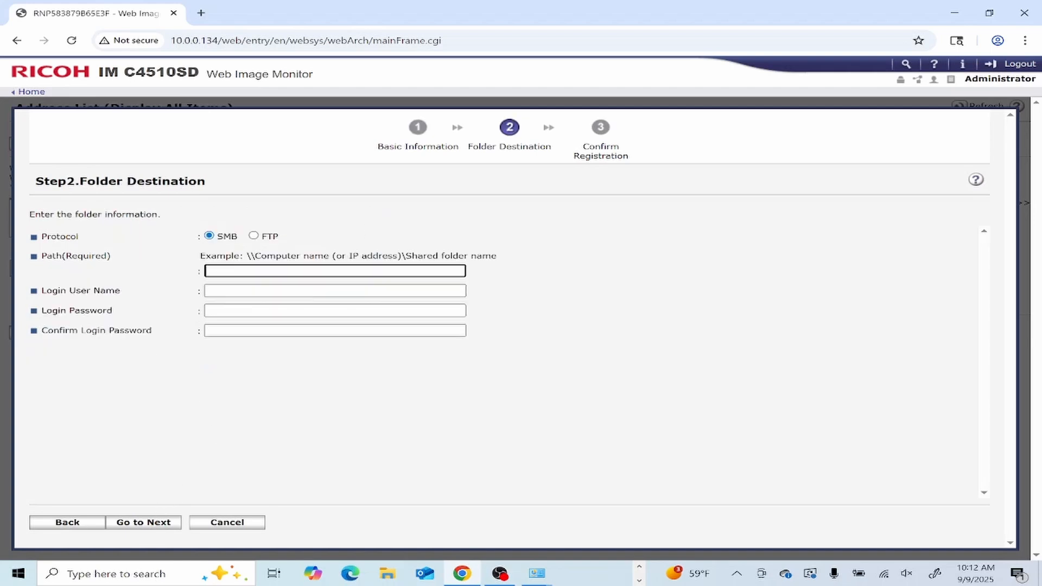
text(\\DESKTOP-AFQRCOP\Scans)
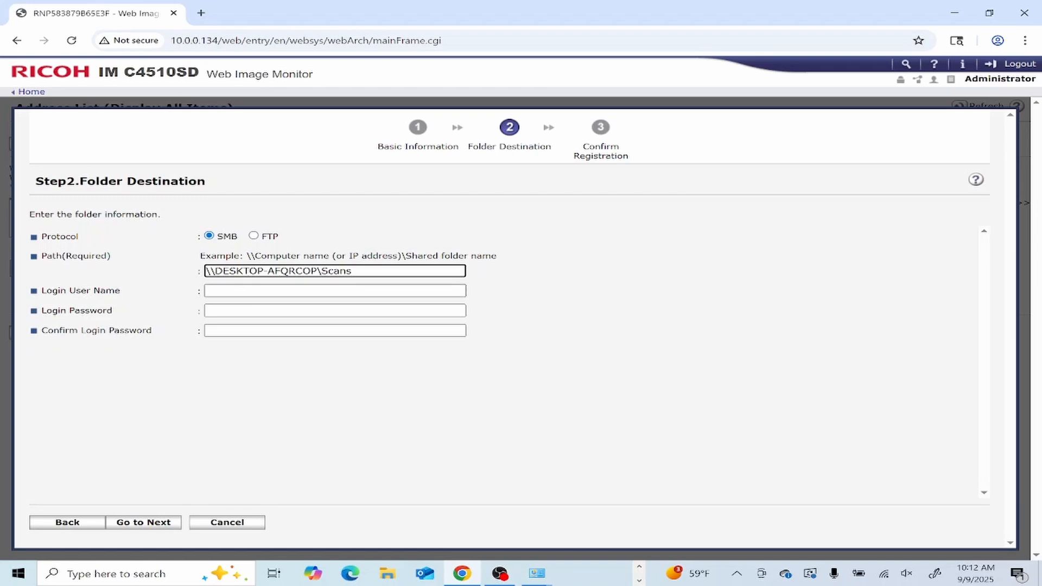
- Set login user 'Scans' with its password confirmed, then register entry 00001
click(347, 291)
text(Scans)
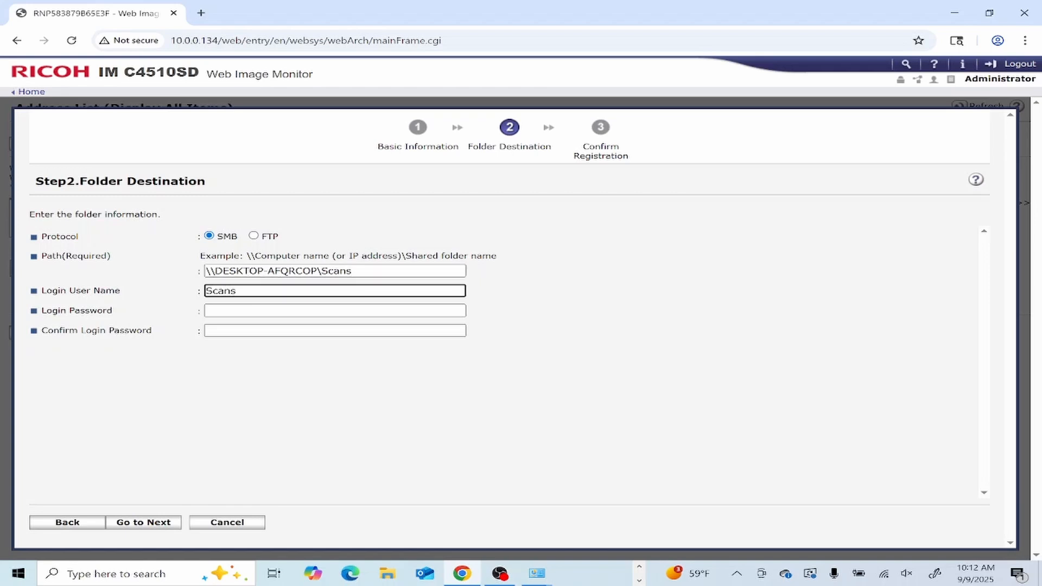
key(Tab)
text(•••••••)
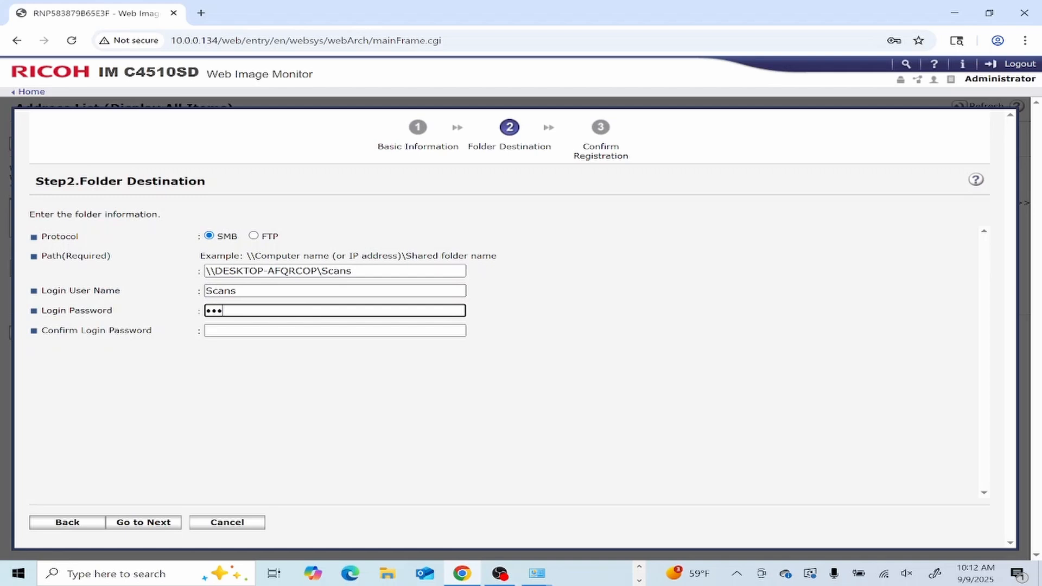
text(•••)
key(Tab)
text(•••••••)
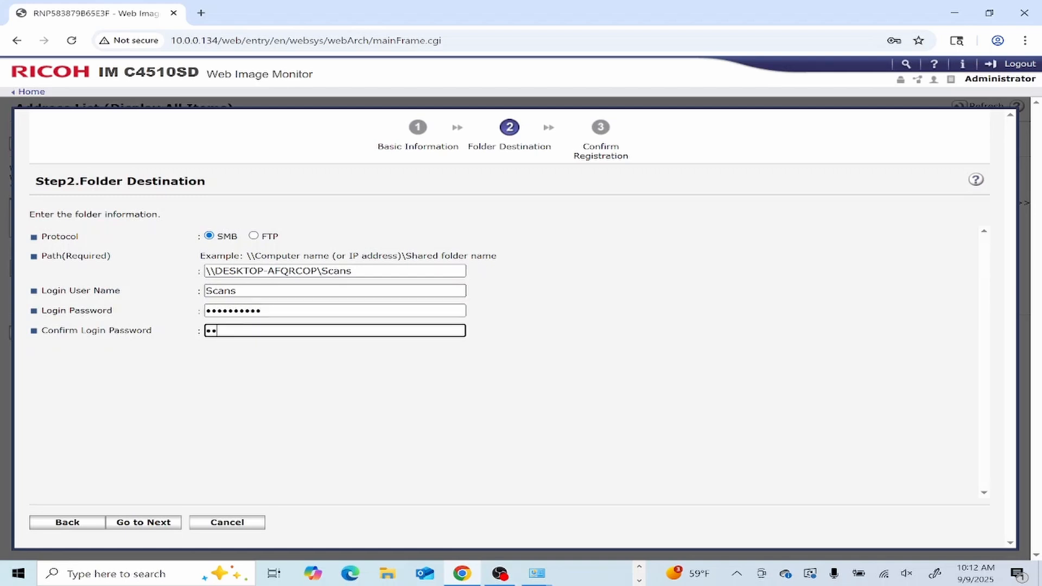
text(•••)
click(170, 523)
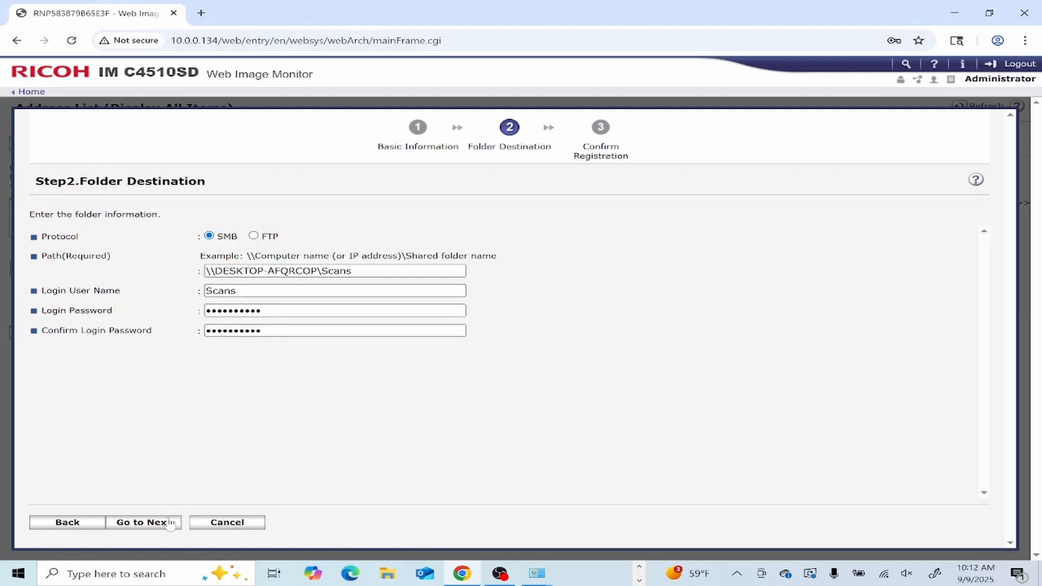
click(144, 523)
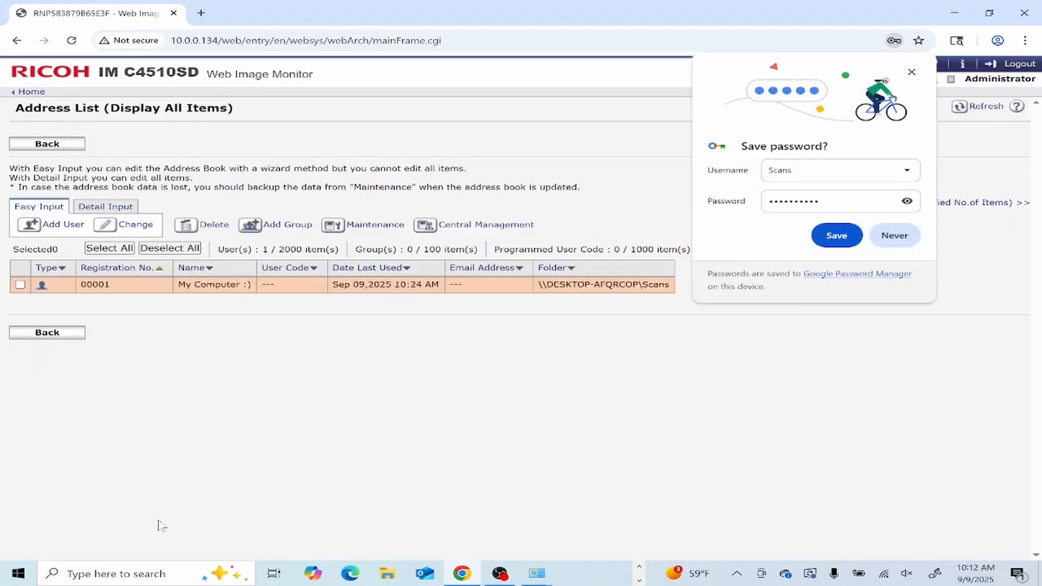
- Dismiss Chrome's save-password offer and close the leftover UAC permission window
click(913, 74)
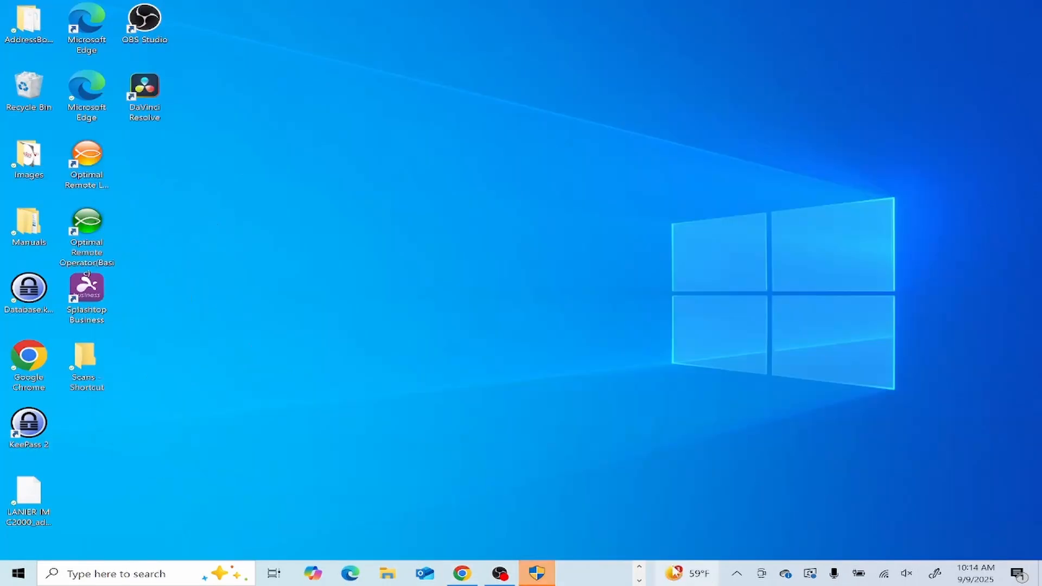
mouse_move(544, 573)
click(608, 463)
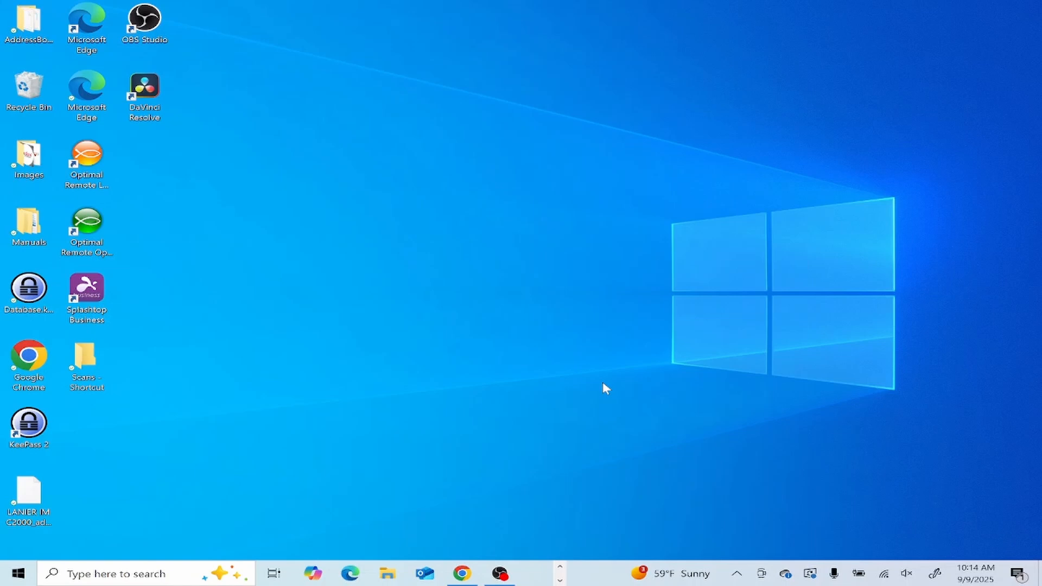
drag(155, 253, 233, 341)
click(87, 362)
click(193, 357)
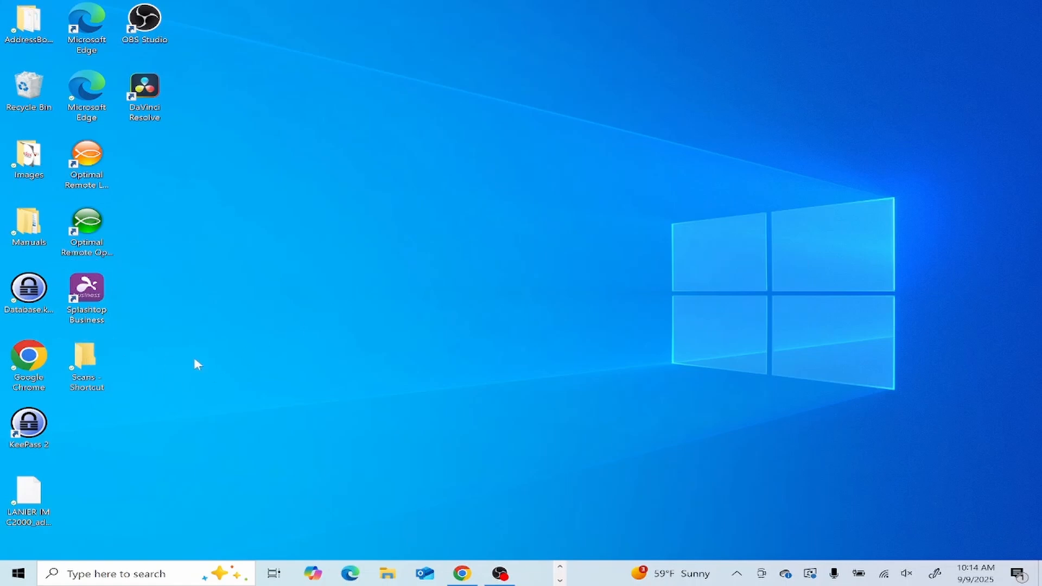
double_click(96, 362)
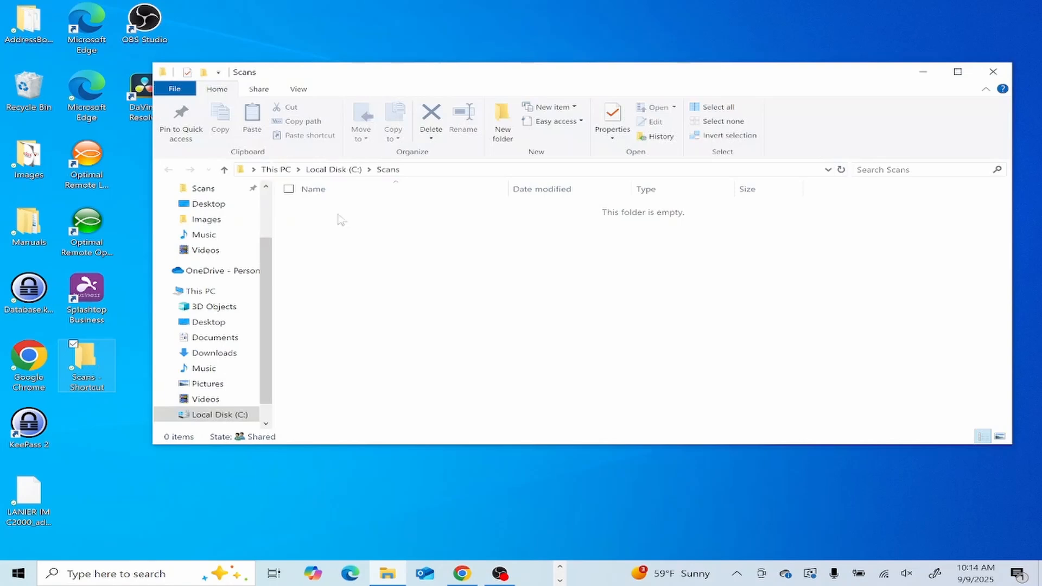
click(993, 71)
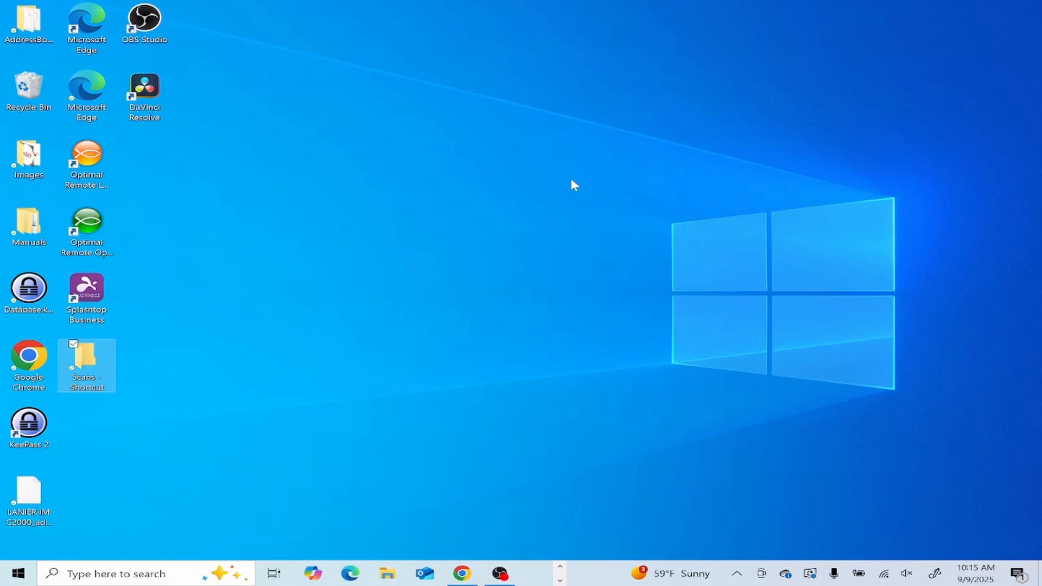
click(463, 356)
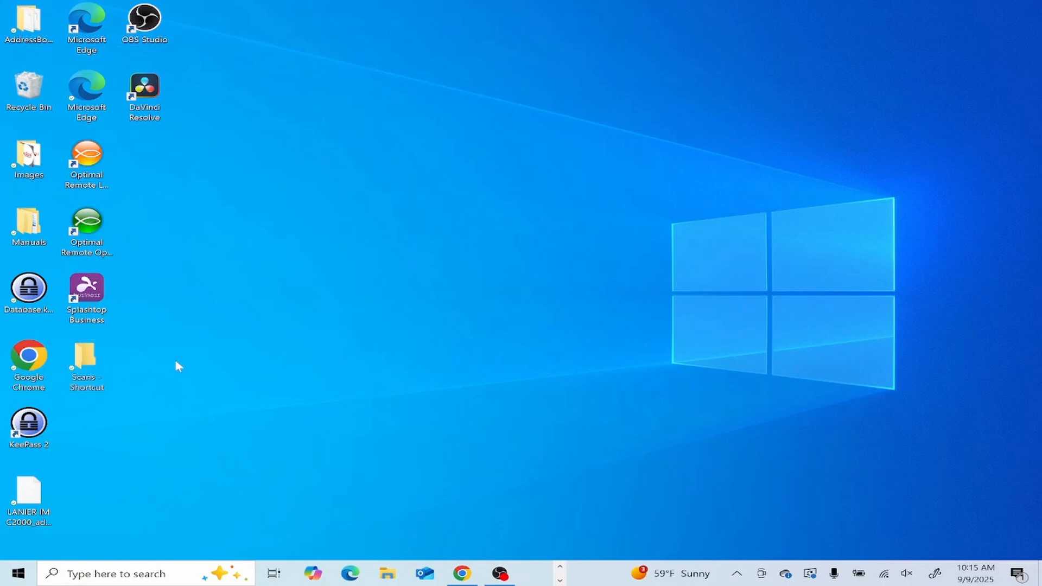
drag(222, 423, 84, 362)
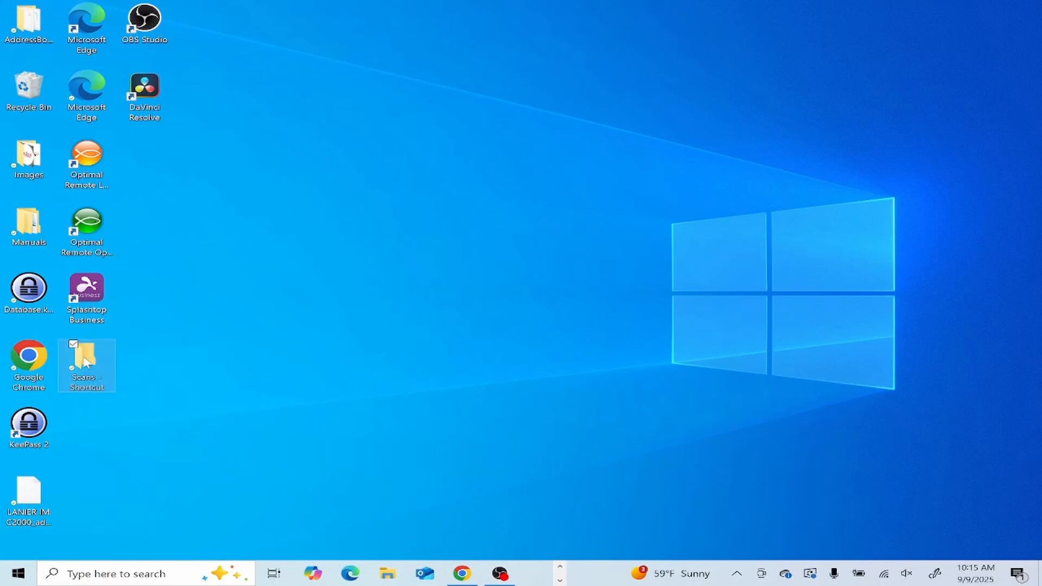
click(236, 406)
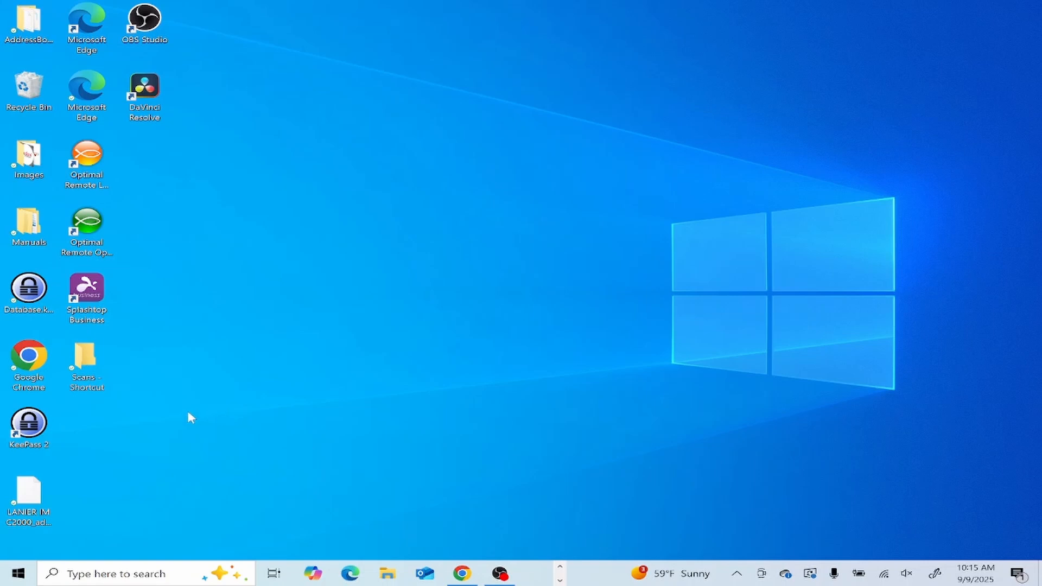
drag(187, 410, 109, 383)
click(60, 340)
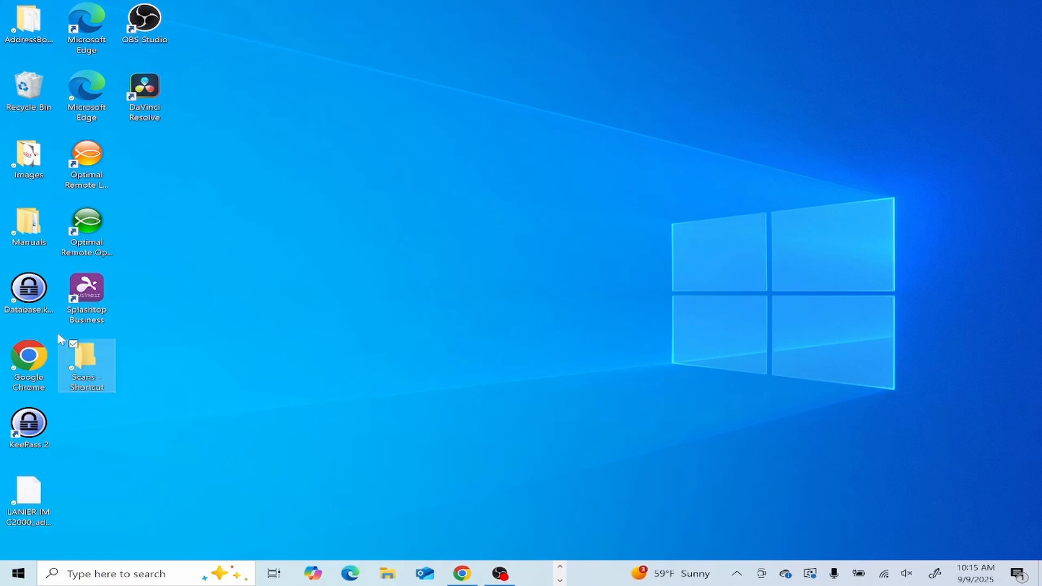